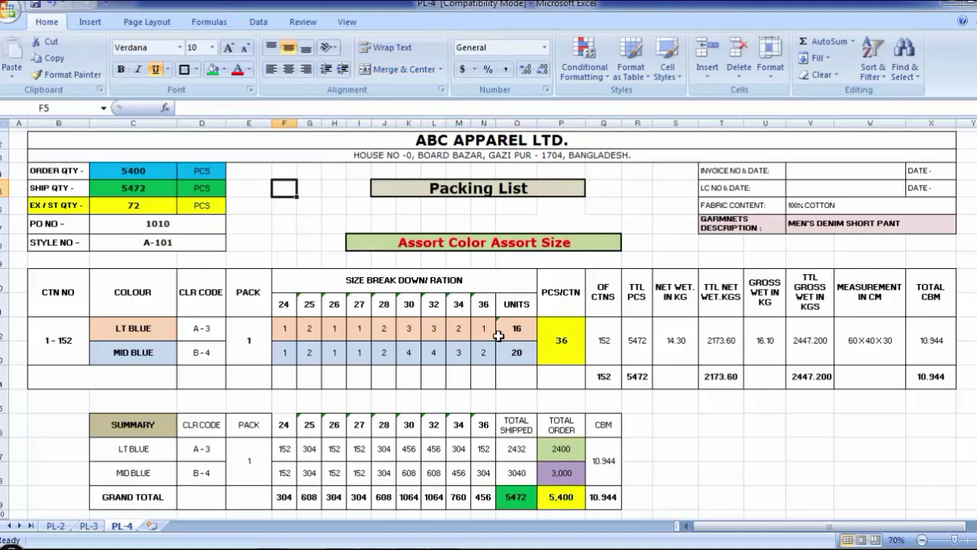
Step: Review the packing list's header fields: order quantity, PO number, garment description, LC number, and invoice number and date
click(131, 173)
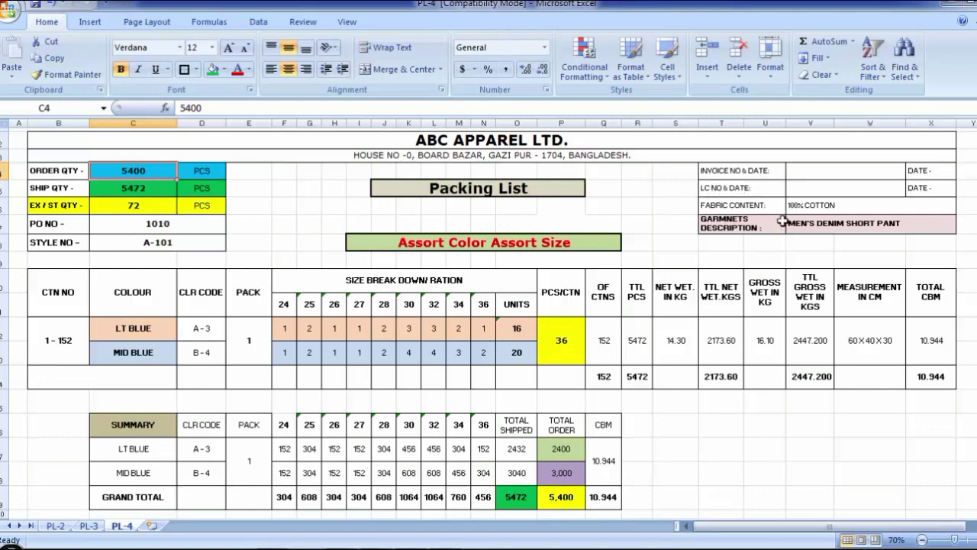
click(655, 190)
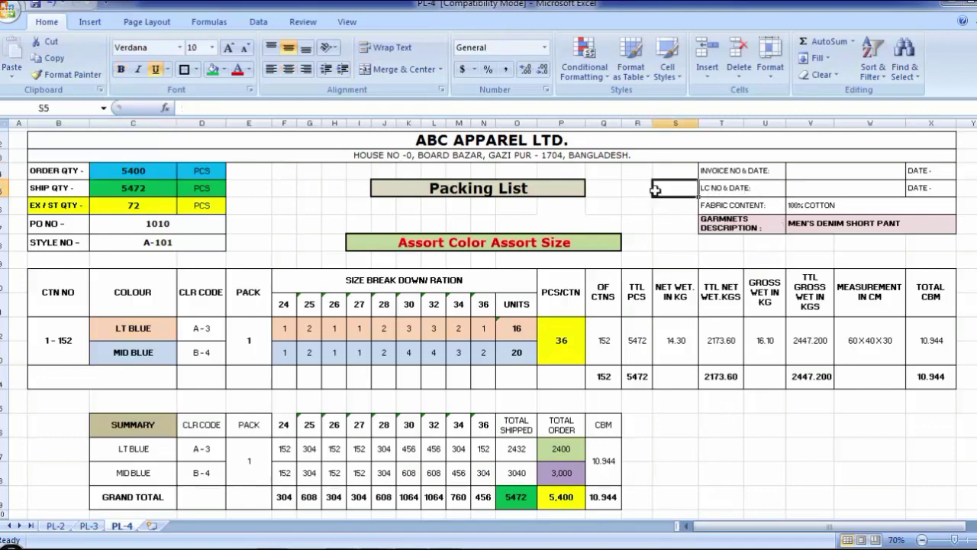
click(135, 171)
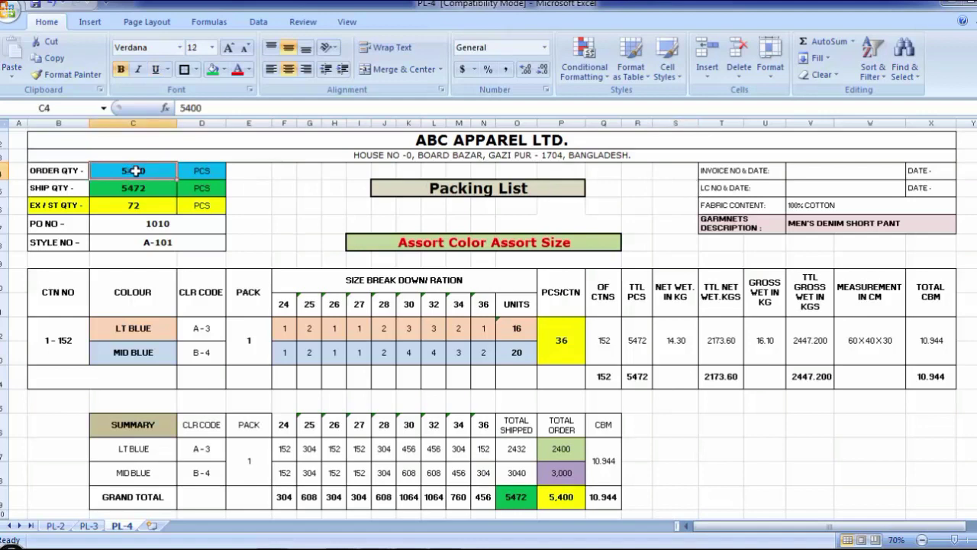
click(66, 221)
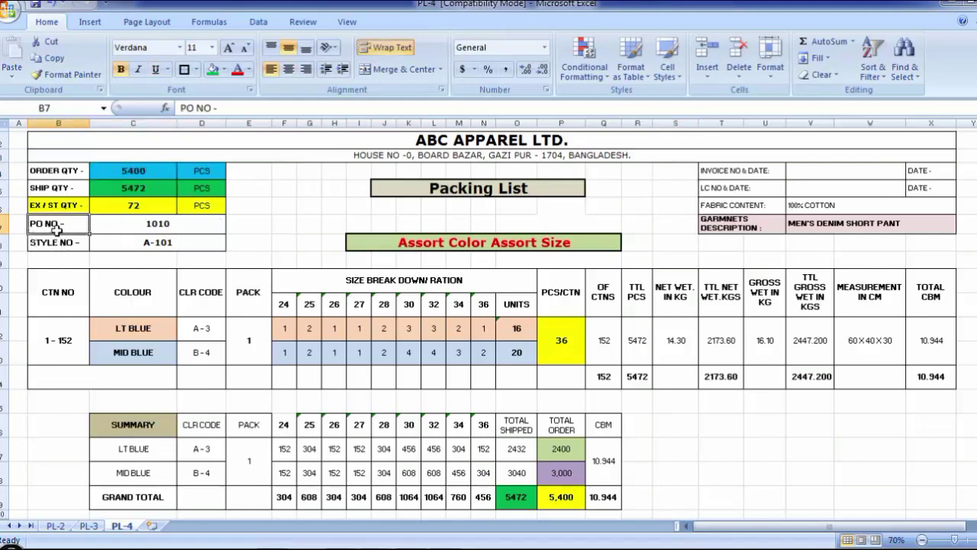
click(739, 190)
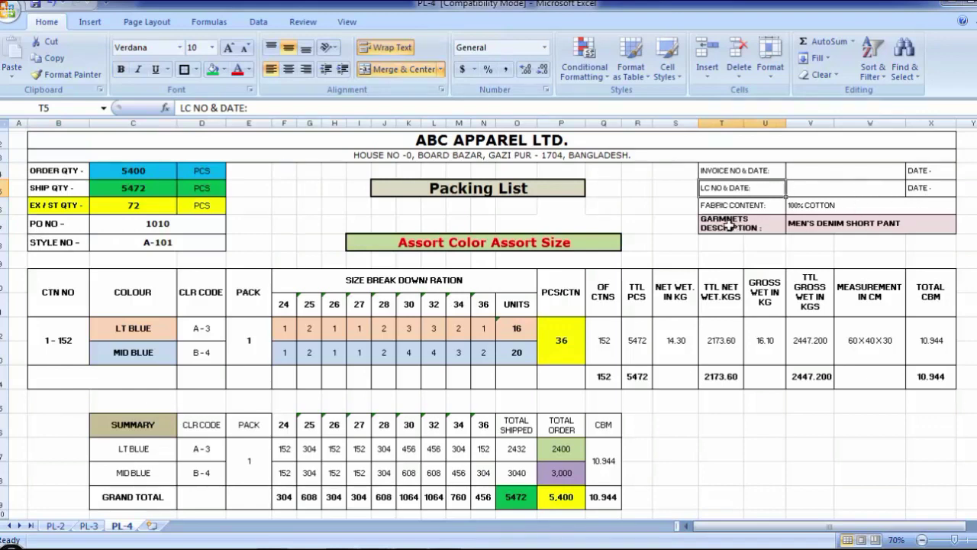
click(906, 226)
click(896, 171)
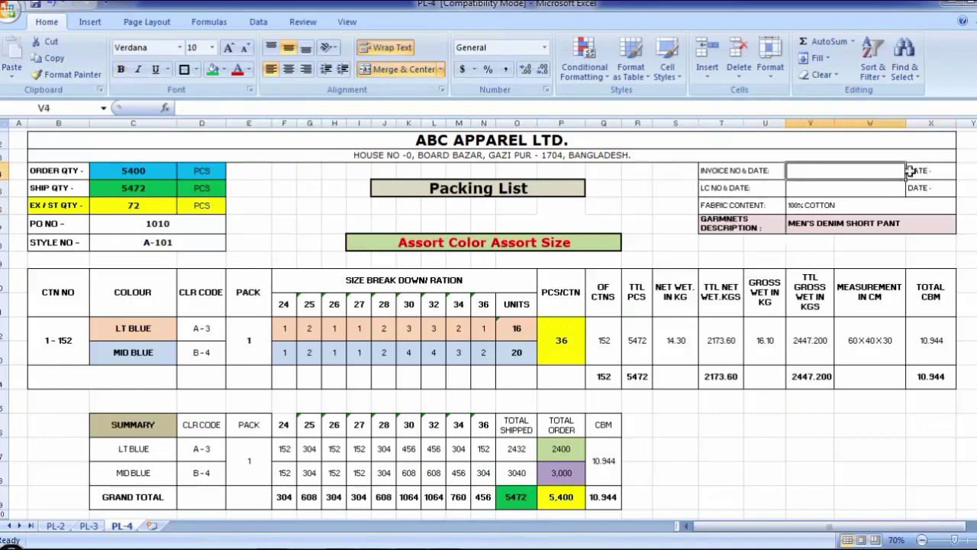
click(759, 174)
click(829, 173)
click(916, 174)
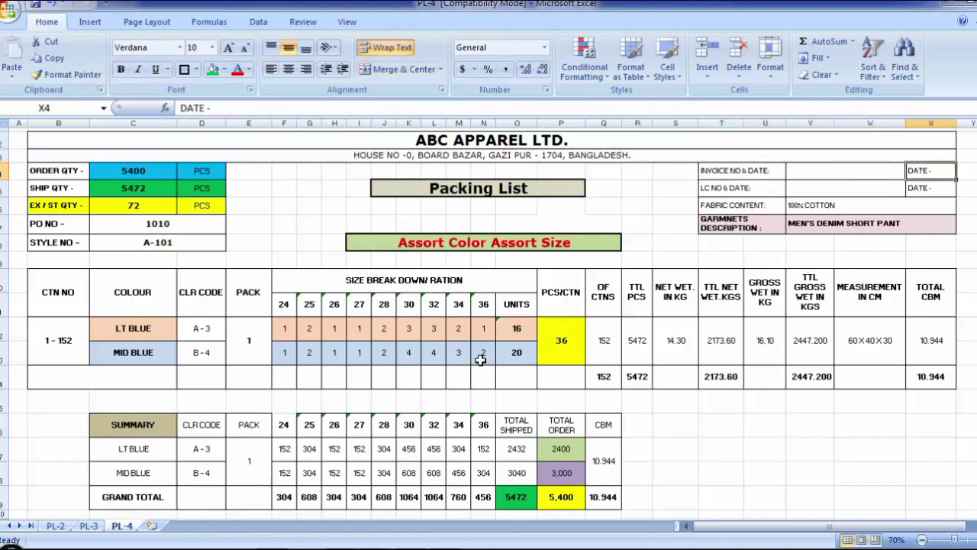
key(ctrl+z)
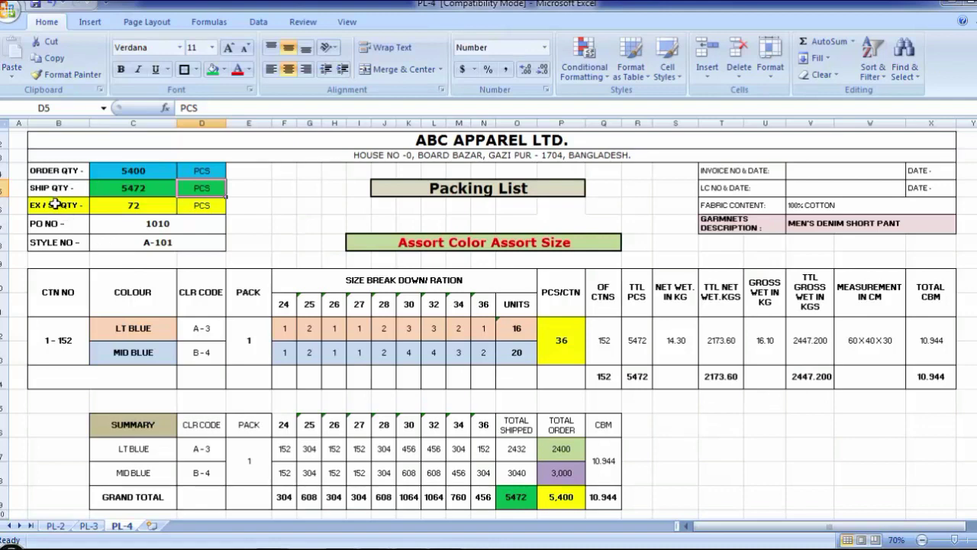
Step: Examine the order, ship and excess/short quantity rows with their units, including the excess/short formula
click(75, 174)
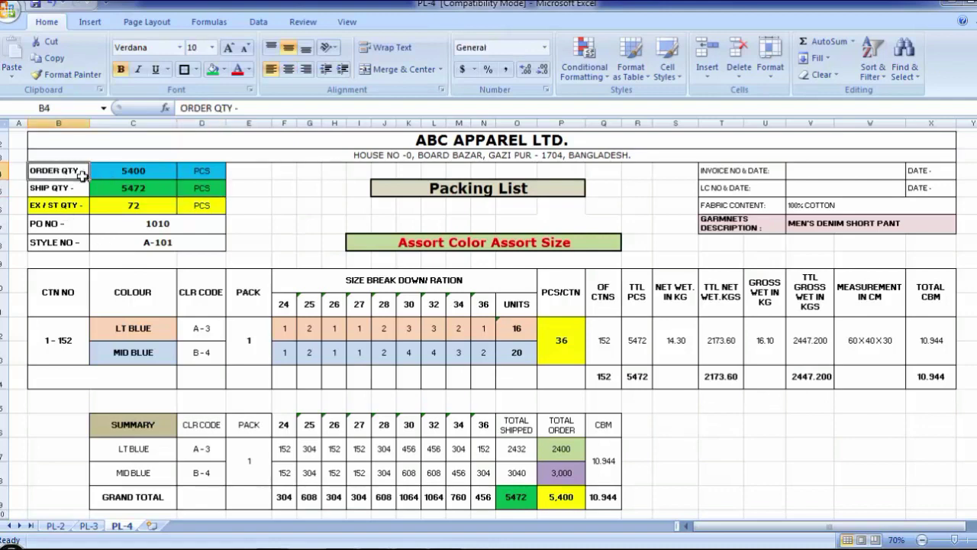
click(201, 170)
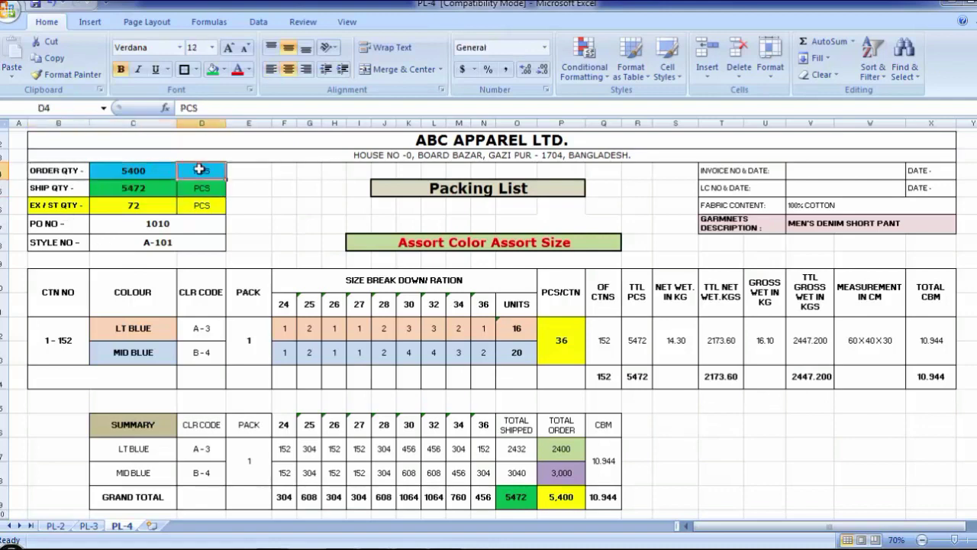
click(47, 183)
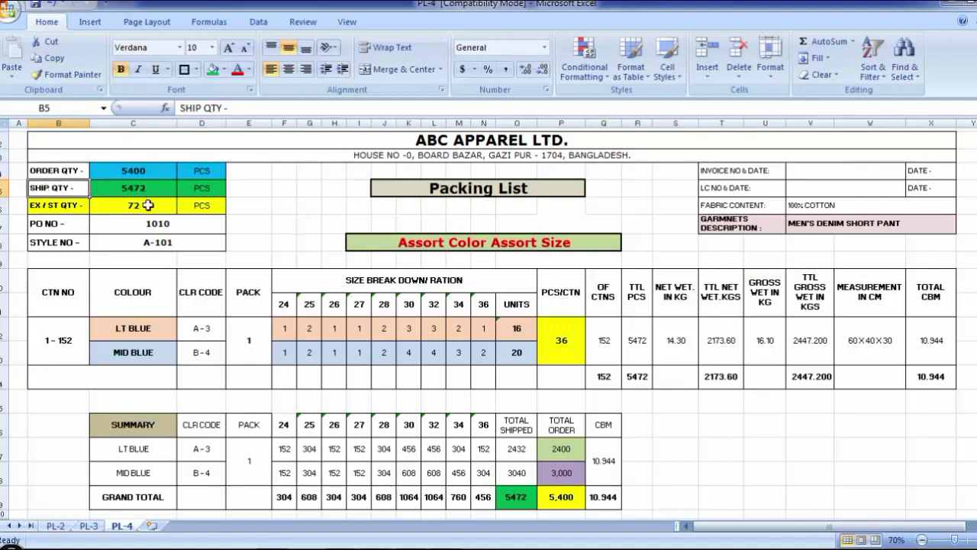
click(205, 191)
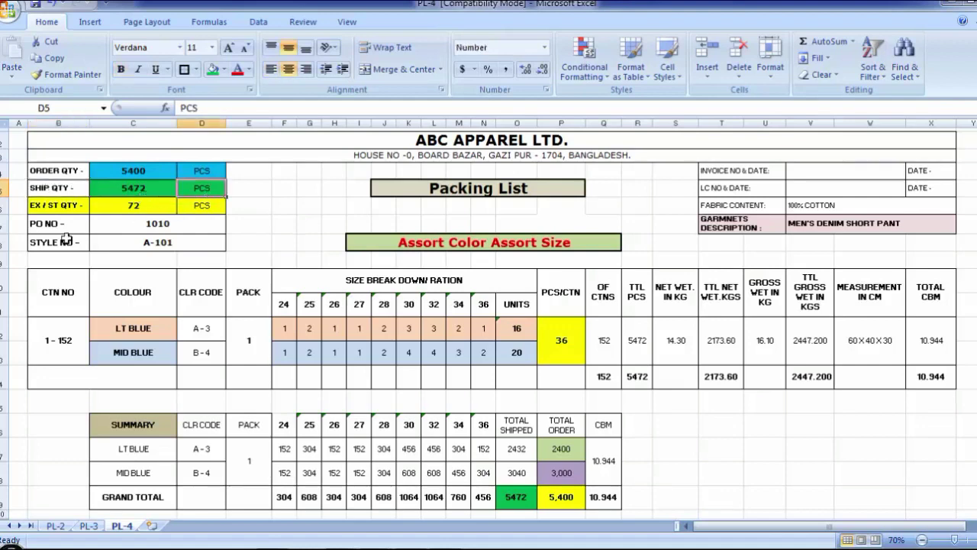
click(142, 207)
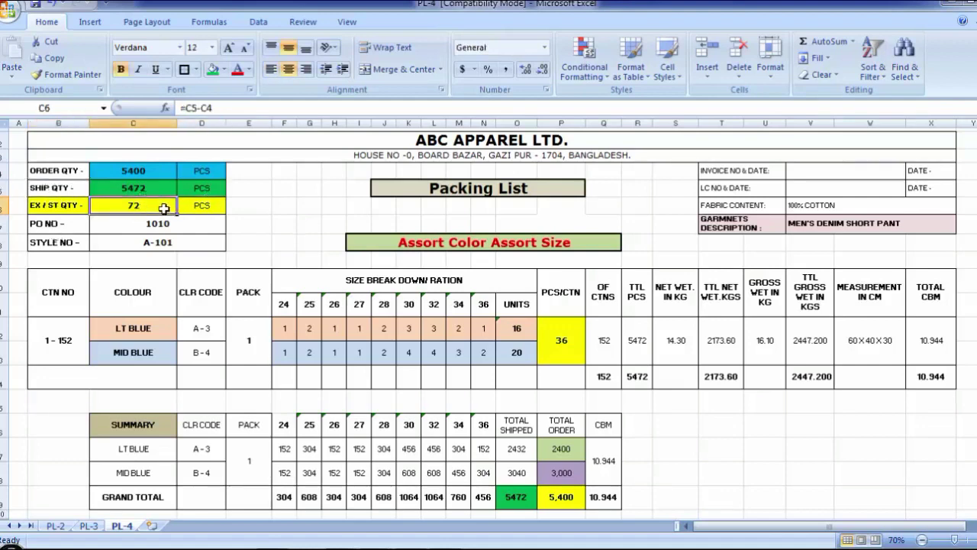
click(187, 209)
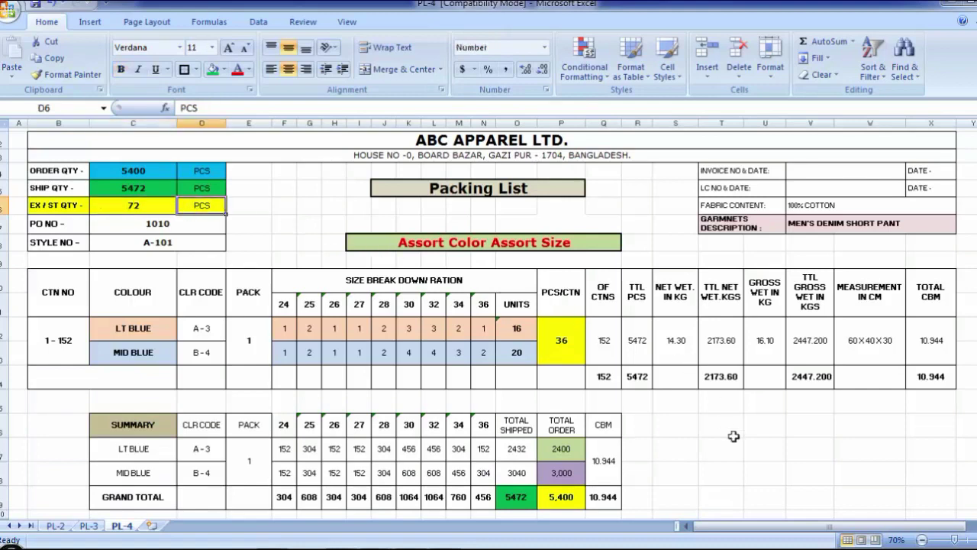
click(731, 434)
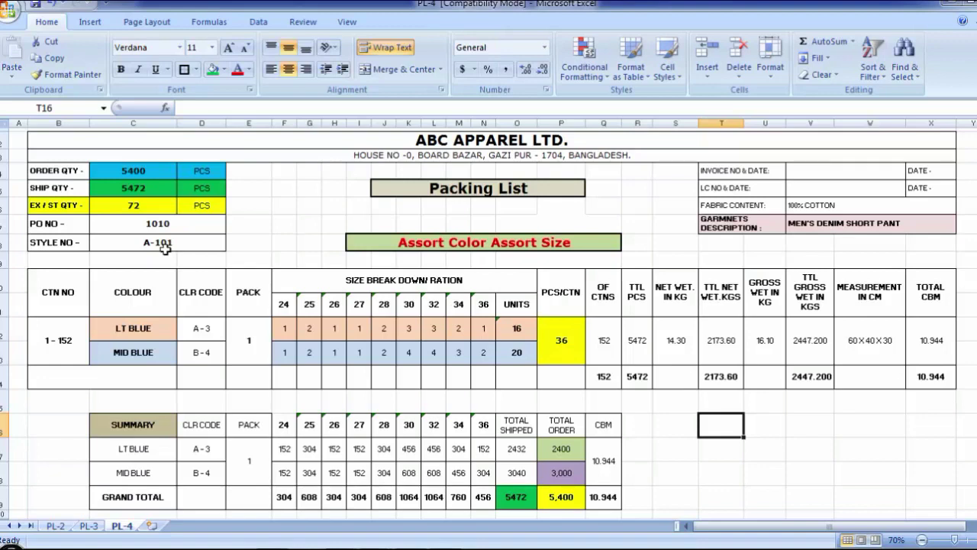
Step: Go over the order quantity, excess/short quantity, PO number and style number in the header block
click(133, 171)
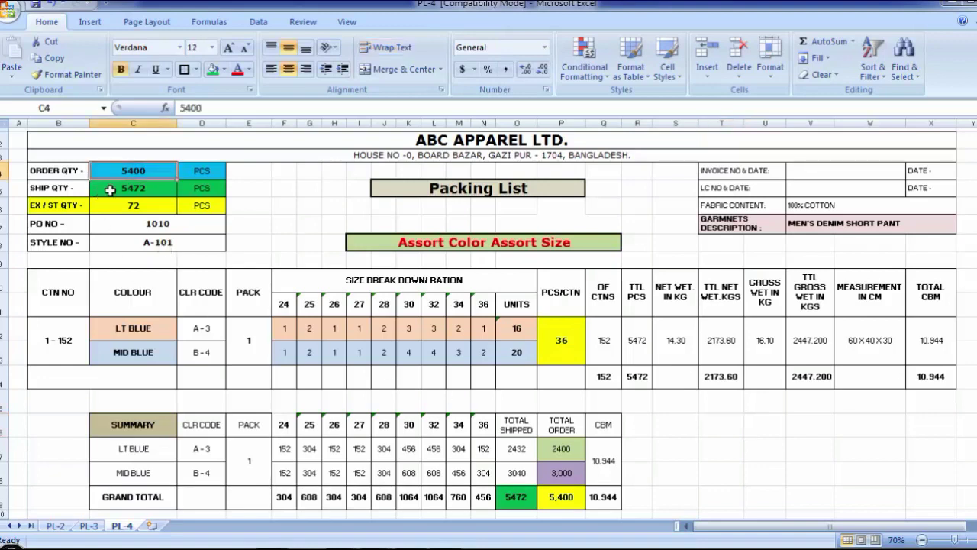
click(203, 170)
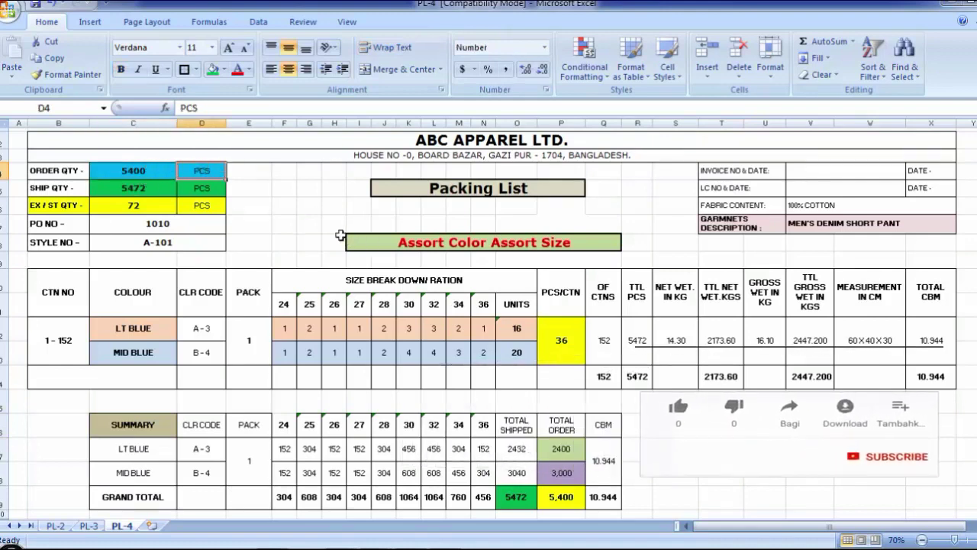
click(133, 204)
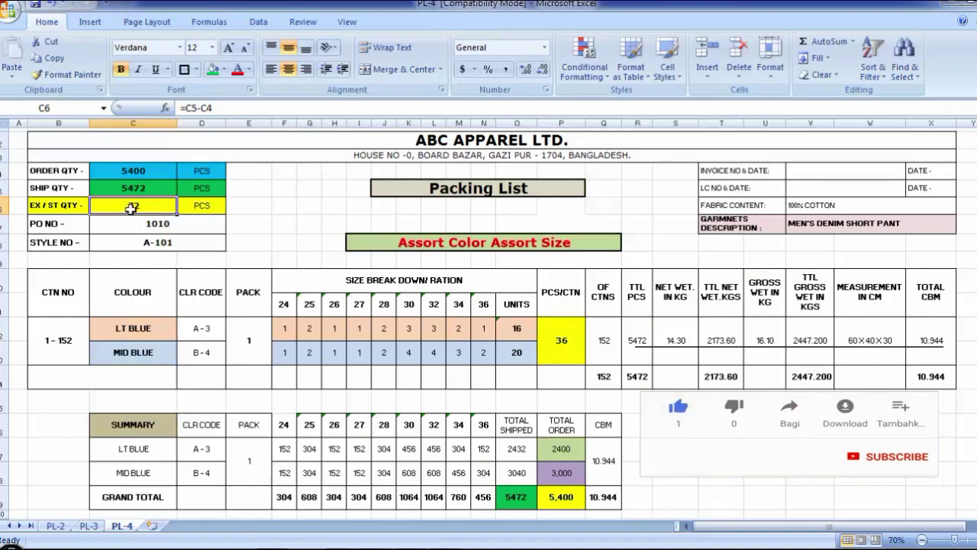
click(202, 208)
click(191, 243)
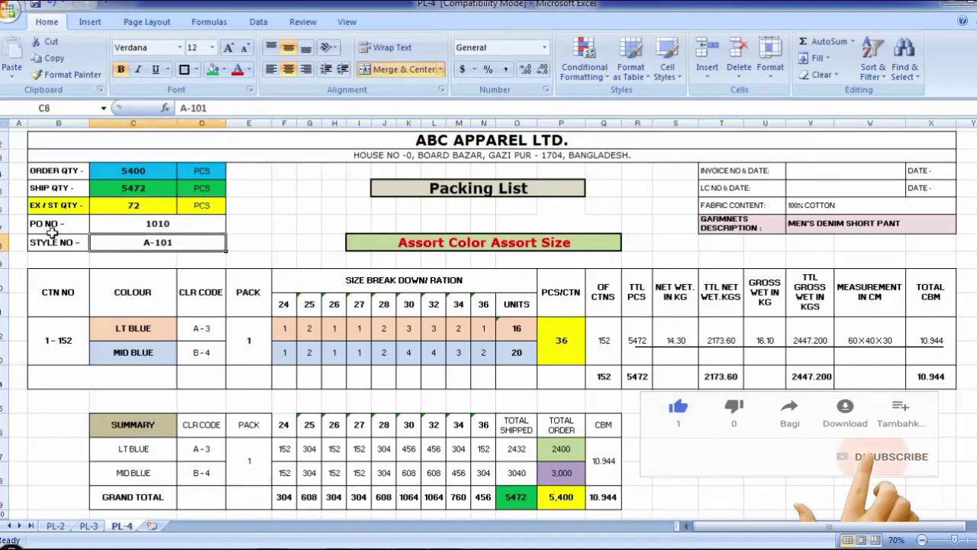
click(50, 222)
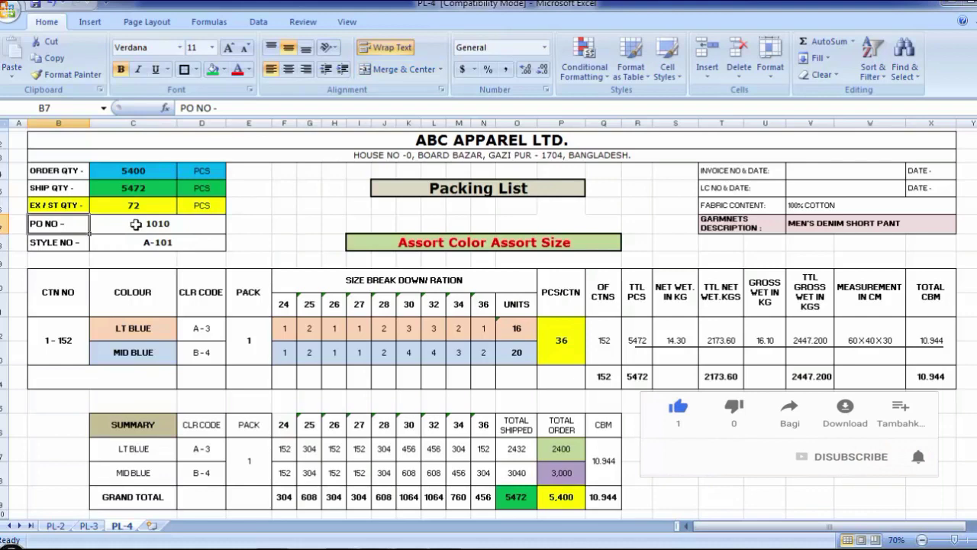
click(72, 238)
click(137, 243)
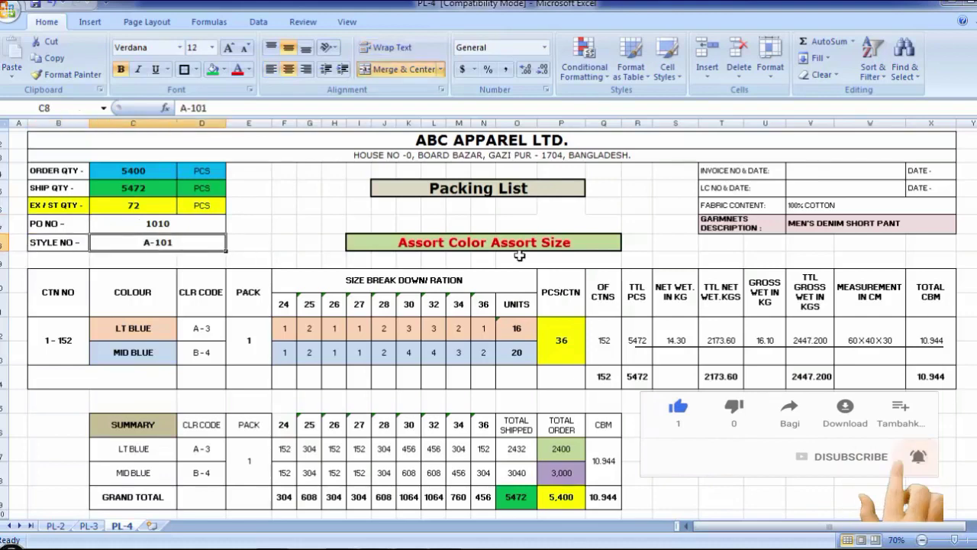
Step: Review the carton number, colour, colour code and pack column headings of the packing table
click(58, 294)
click(128, 296)
click(198, 293)
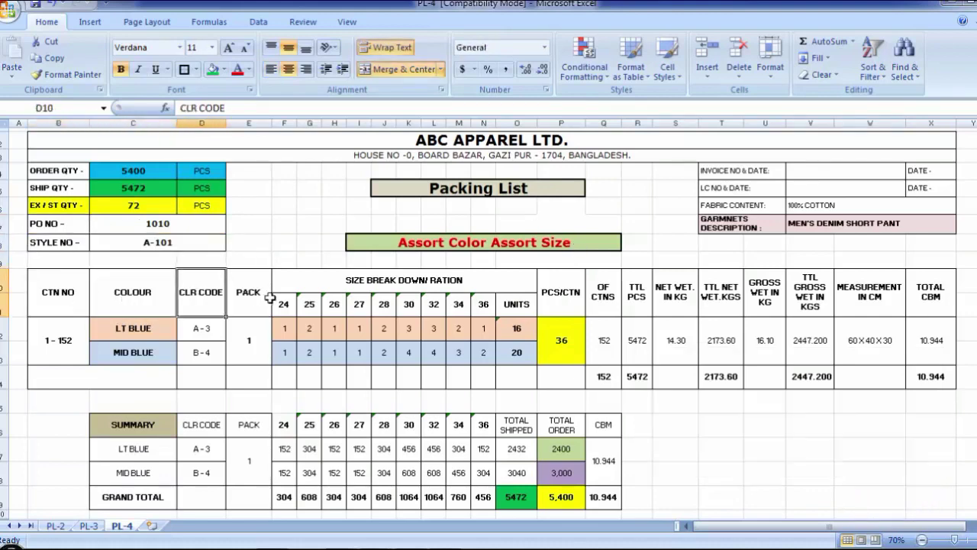
click(261, 295)
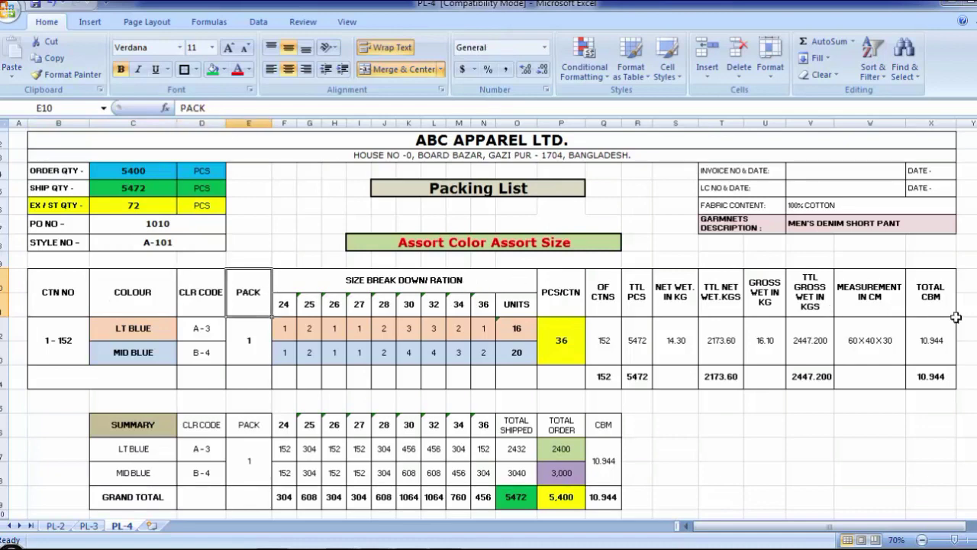
Step: Examine the carton range and the LT BLUE and MID BLUE rows with their colour codes and shared pack value
click(61, 340)
click(122, 309)
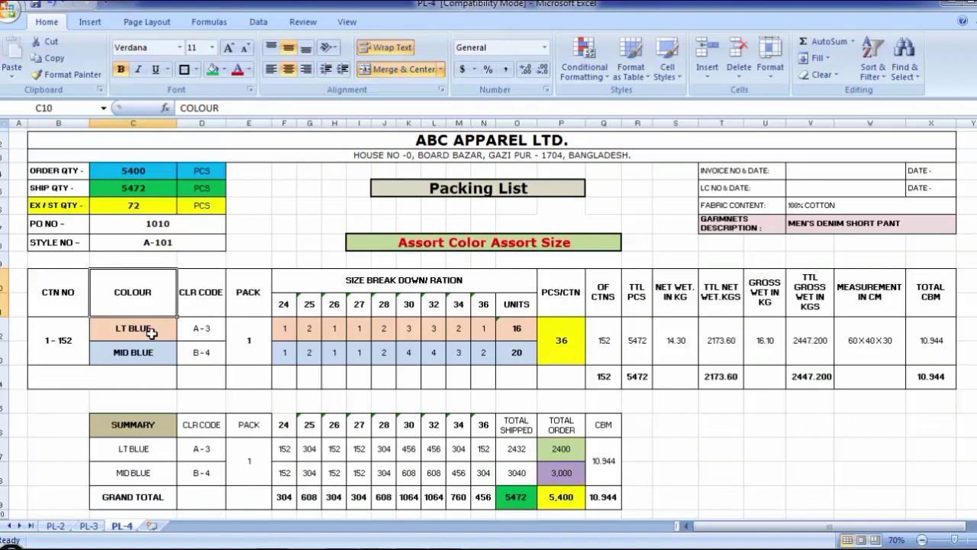
click(137, 355)
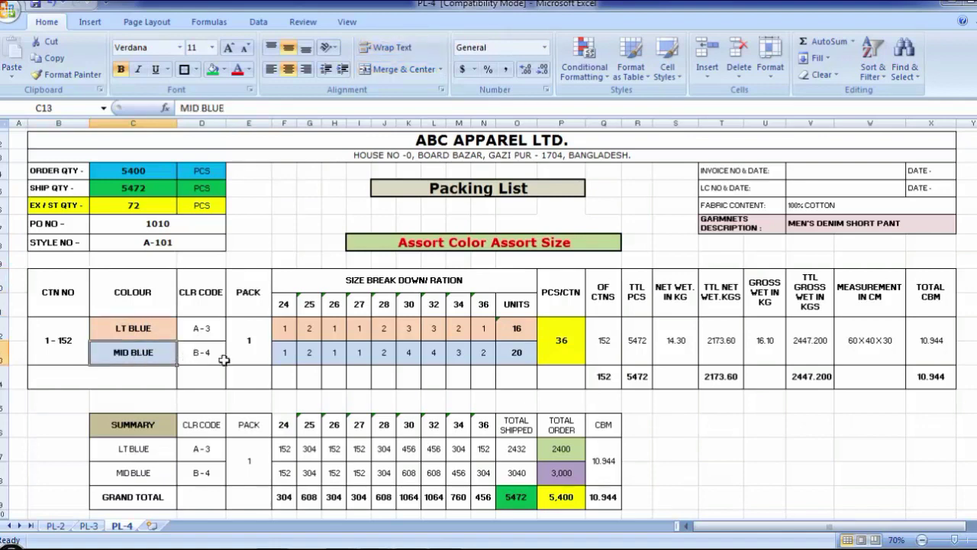
click(199, 309)
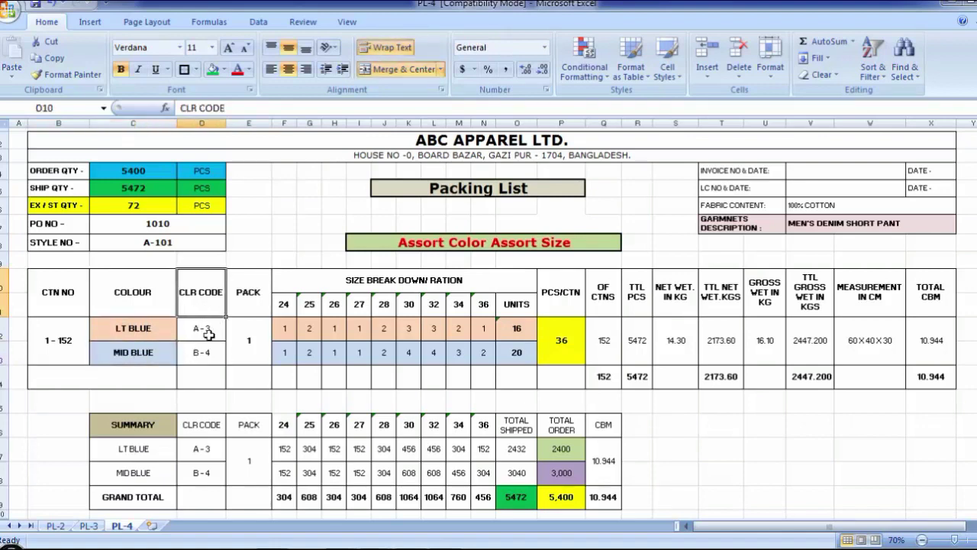
click(201, 328)
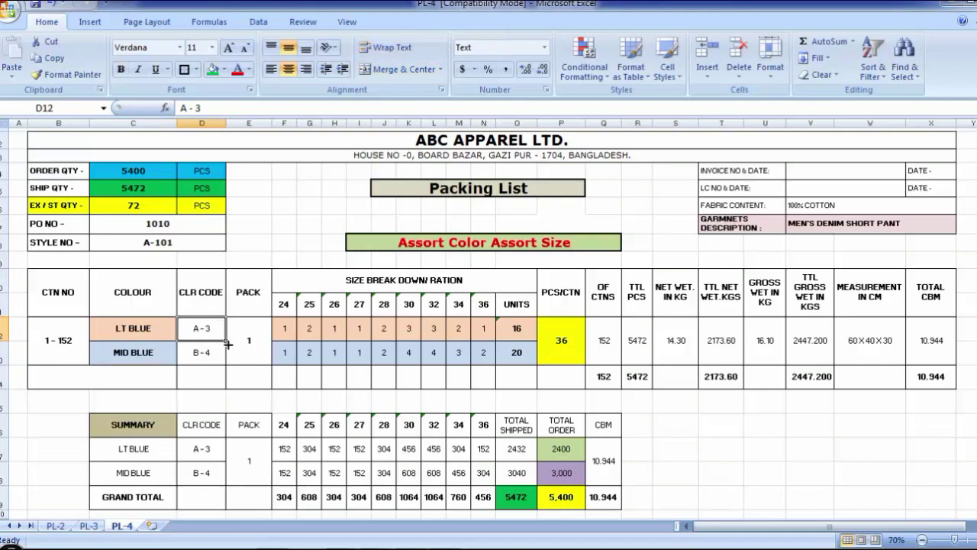
click(208, 353)
click(251, 340)
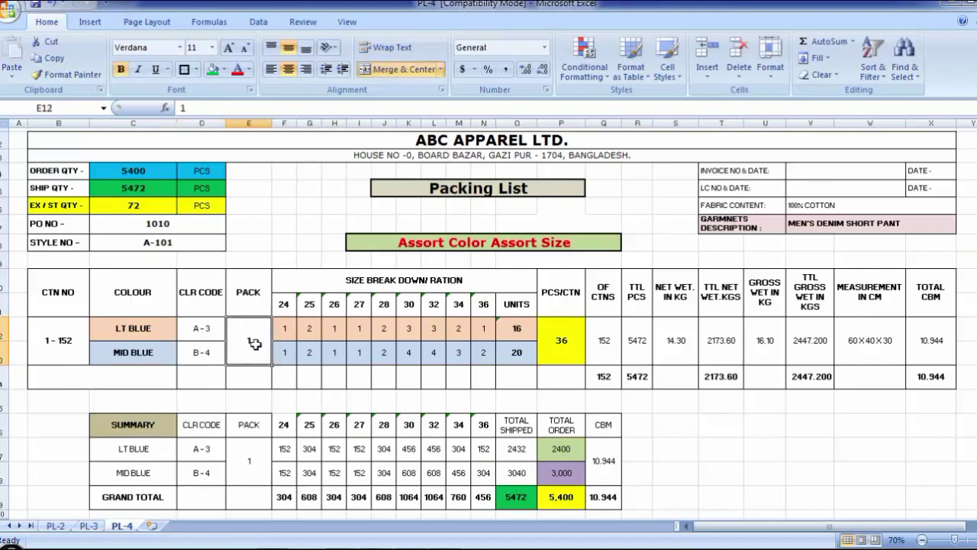
click(141, 332)
click(141, 350)
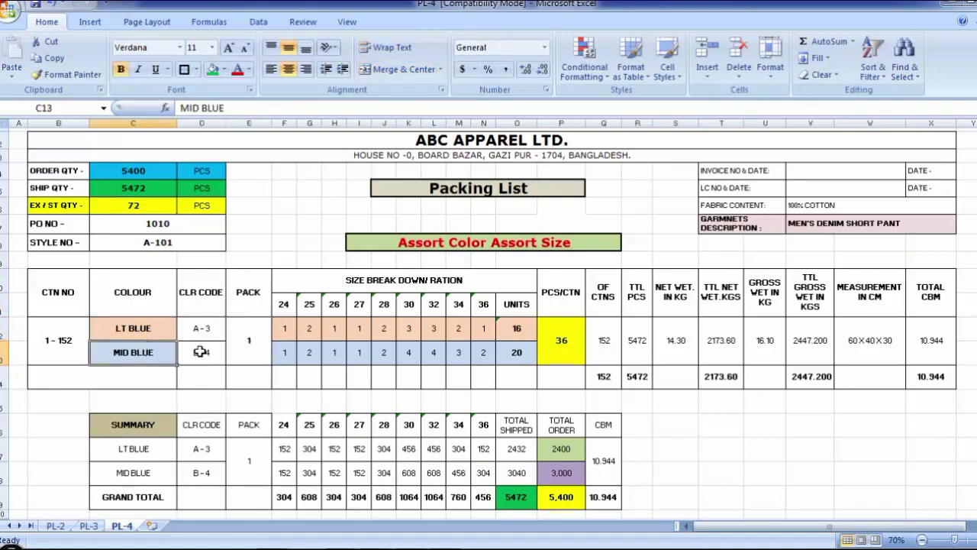
click(246, 342)
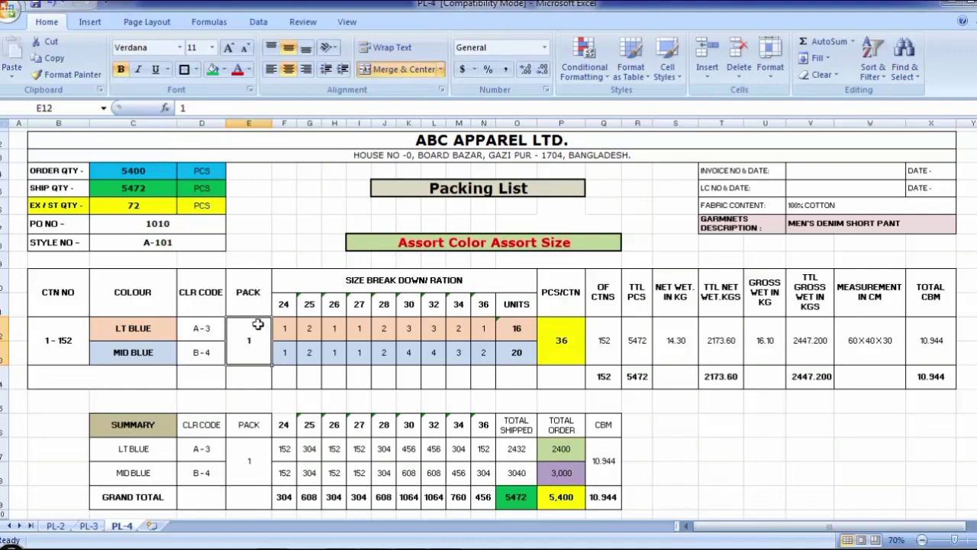
Step: Inspect the size headings 24 to 36 and the LT BLUE ratio for each size
click(285, 305)
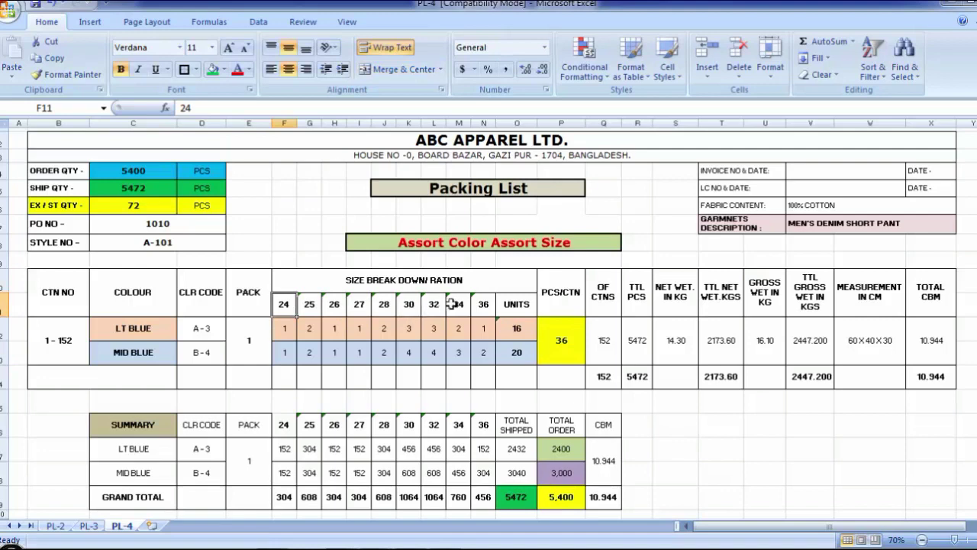
click(484, 304)
click(290, 329)
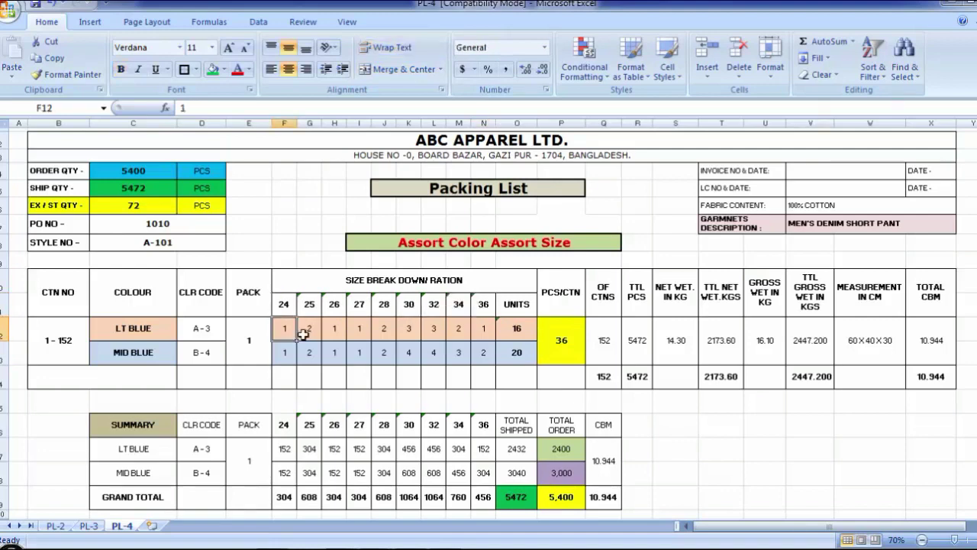
click(310, 330)
click(336, 330)
click(357, 330)
click(385, 329)
click(411, 330)
click(441, 330)
click(457, 330)
click(483, 330)
Step: Check the unit total formulas for both colours, the pieces-per-carton formula and the number of cartons
click(569, 330)
click(516, 330)
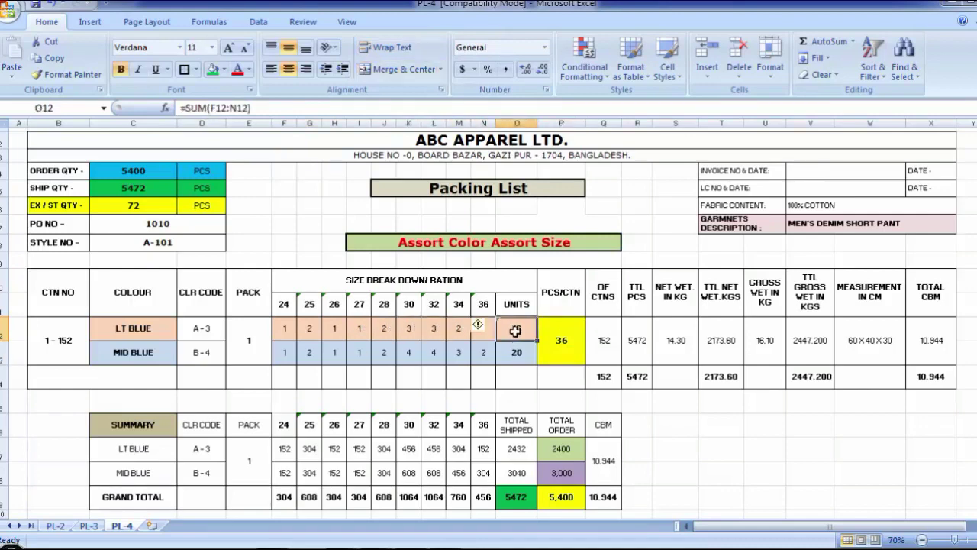
click(516, 351)
click(561, 343)
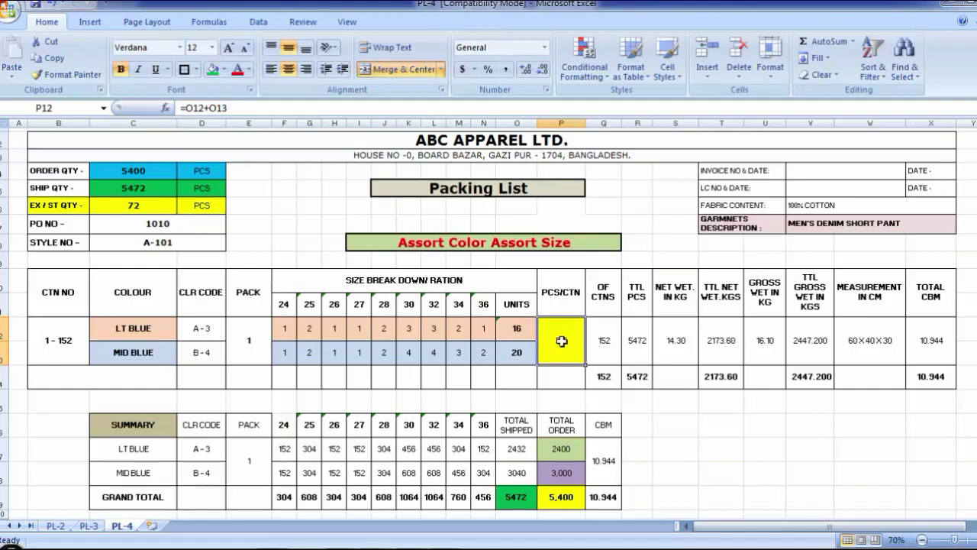
click(608, 349)
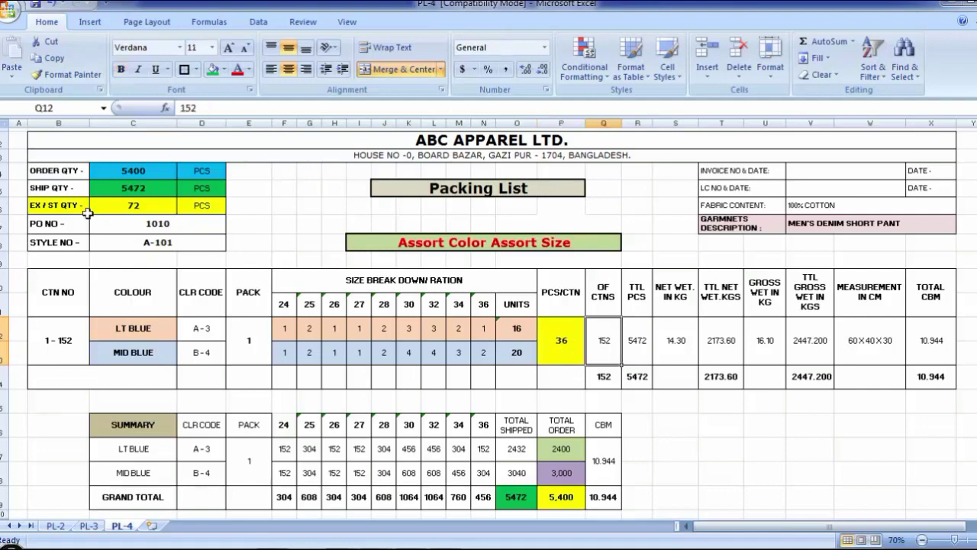
Step: Make the number of cartons and total pieces values bold in the packing table, and check the total pieces formula
click(120, 69)
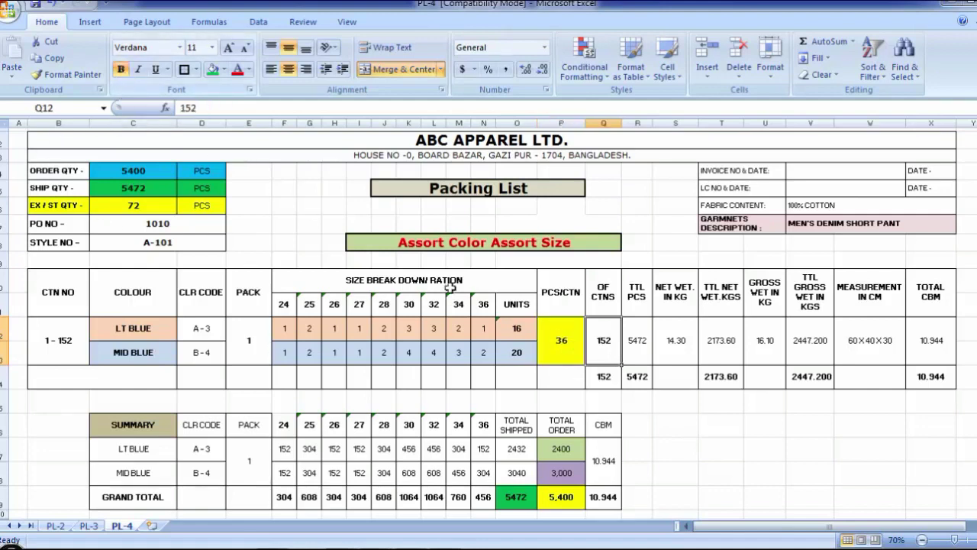
click(643, 356)
click(644, 298)
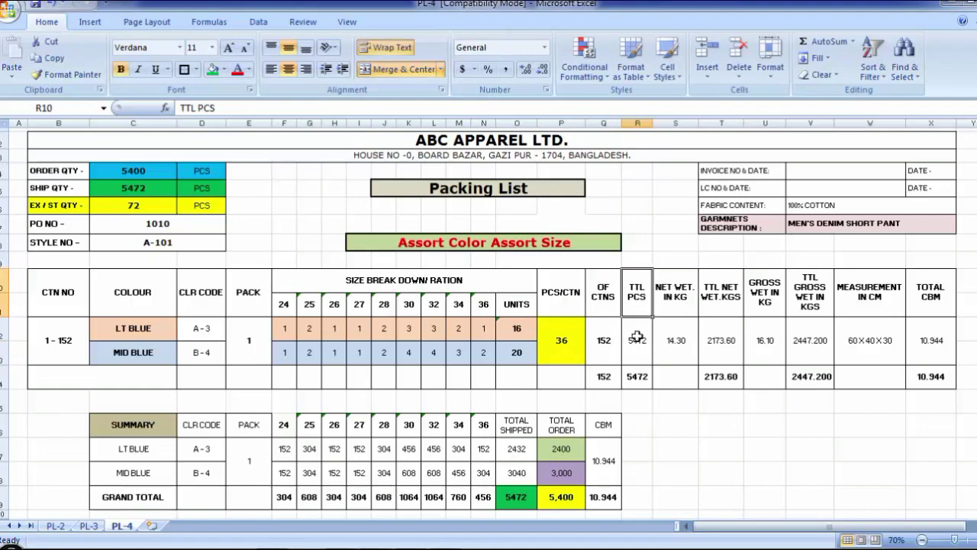
click(604, 349)
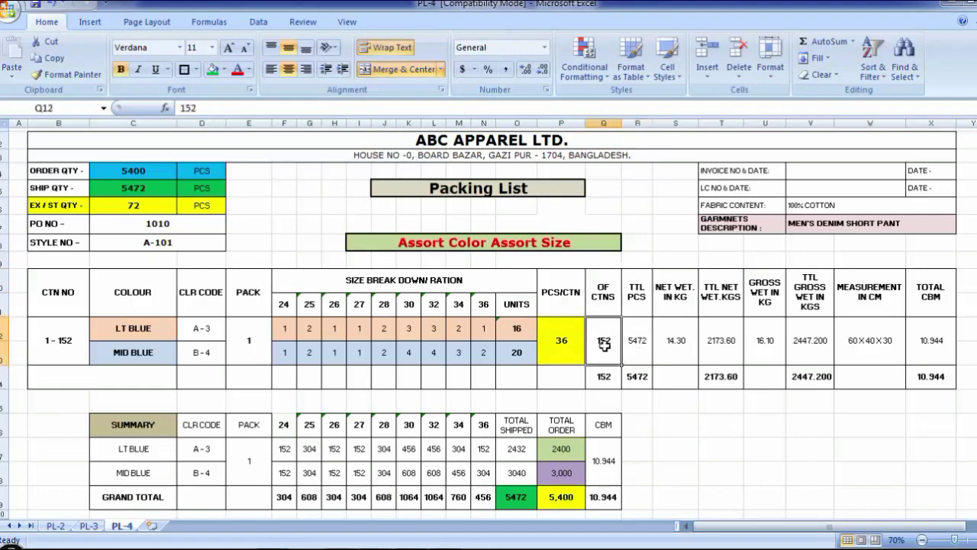
click(571, 345)
click(638, 348)
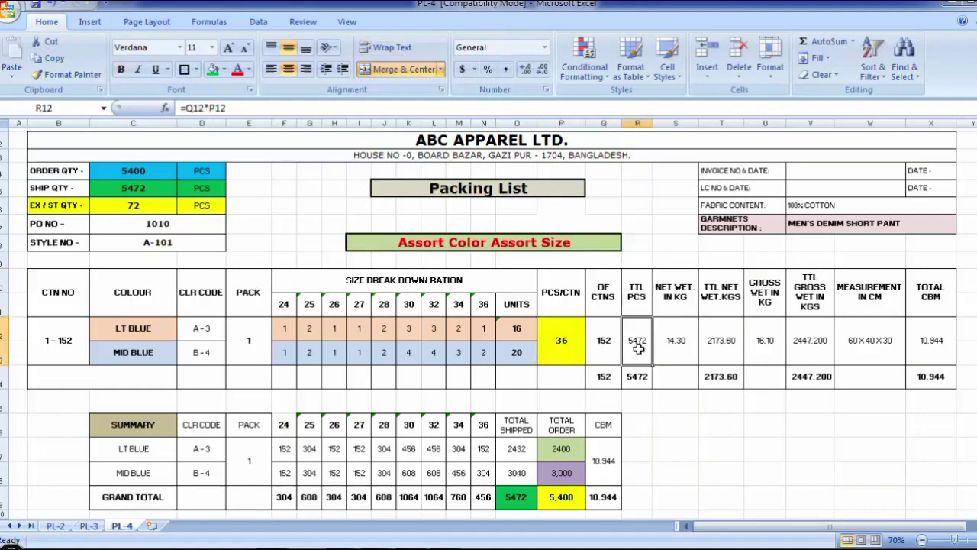
key(Left)
key(Left)
Step: Review the net weight per carton in relation to the pieces packed in each carton
click(675, 301)
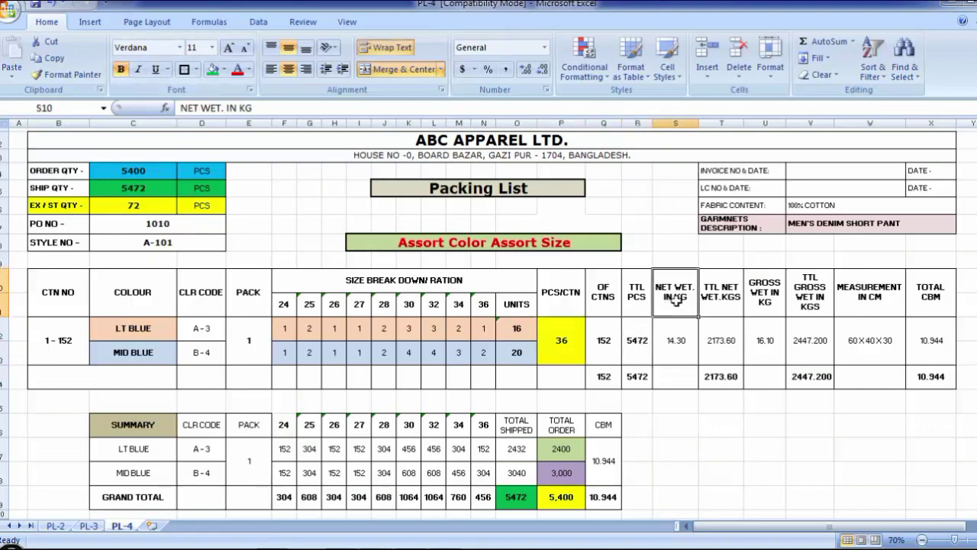
click(564, 344)
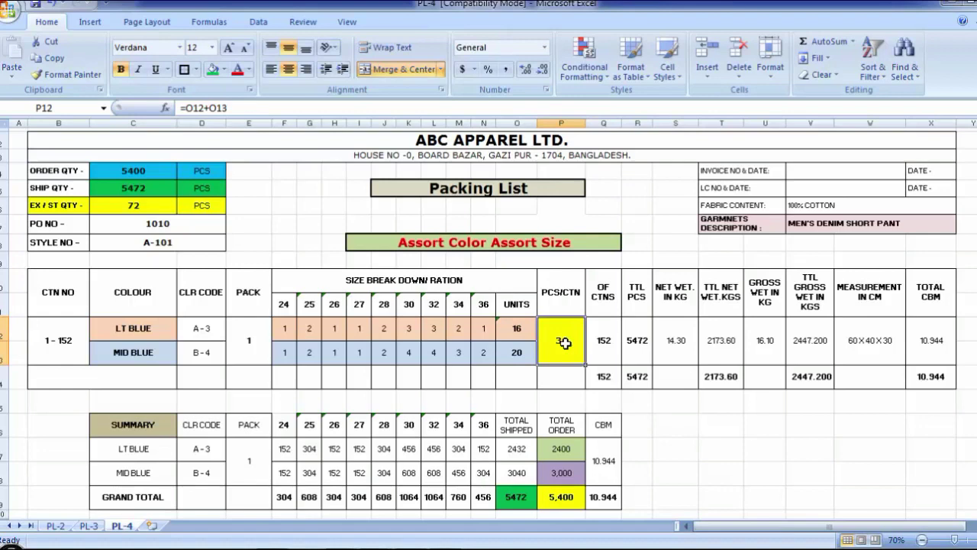
click(691, 348)
Step: Check the total net weight formula against the net weight per carton and the number of cartons
click(718, 338)
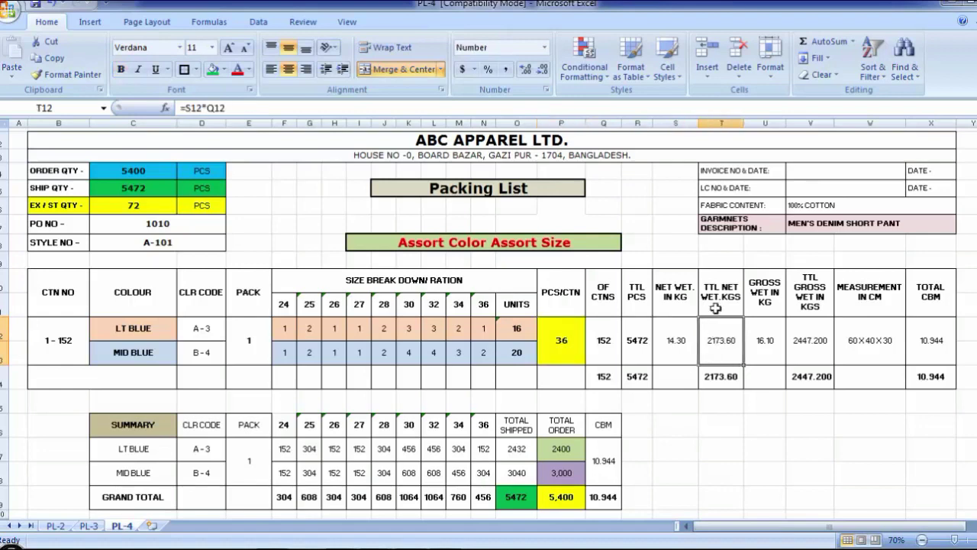
click(716, 293)
click(725, 339)
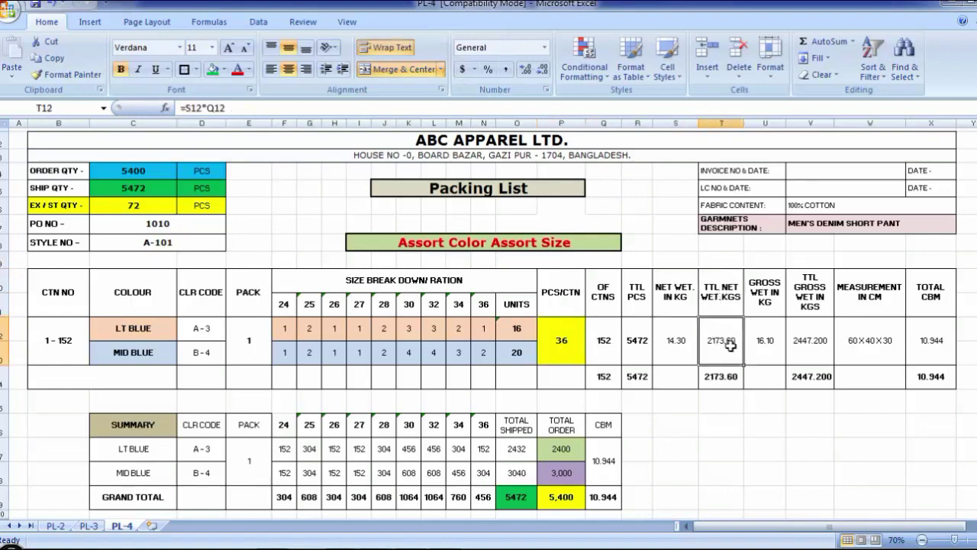
click(604, 342)
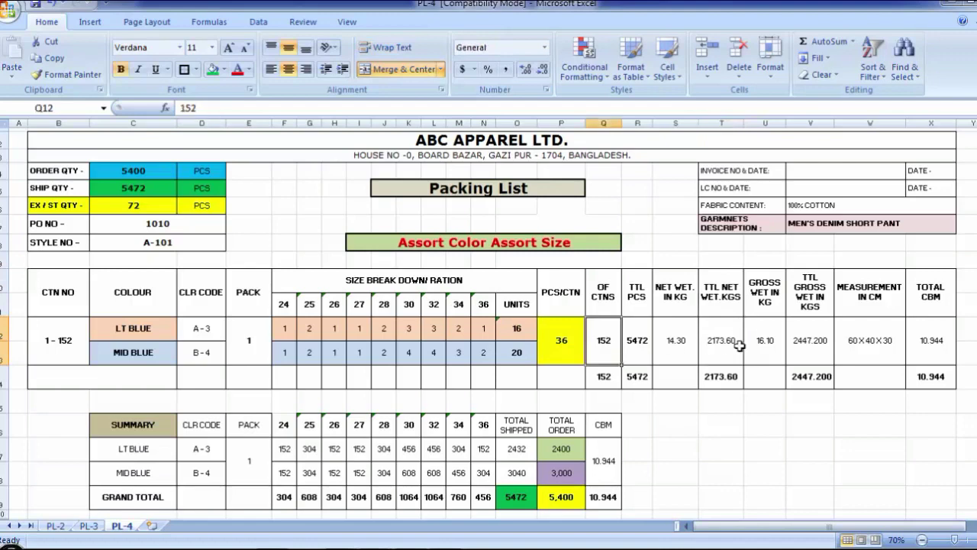
click(725, 346)
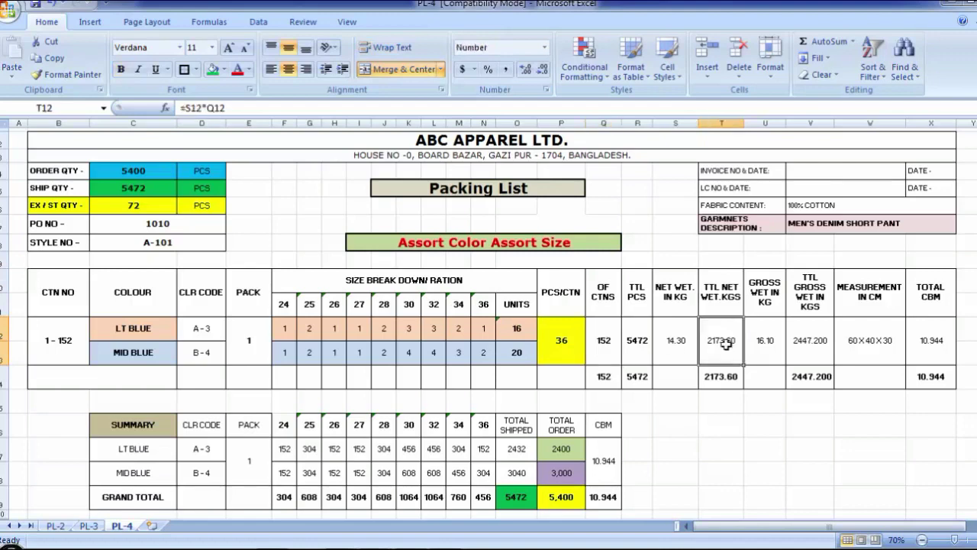
key(Left)
key(Left)
key(Left)
key(Left)
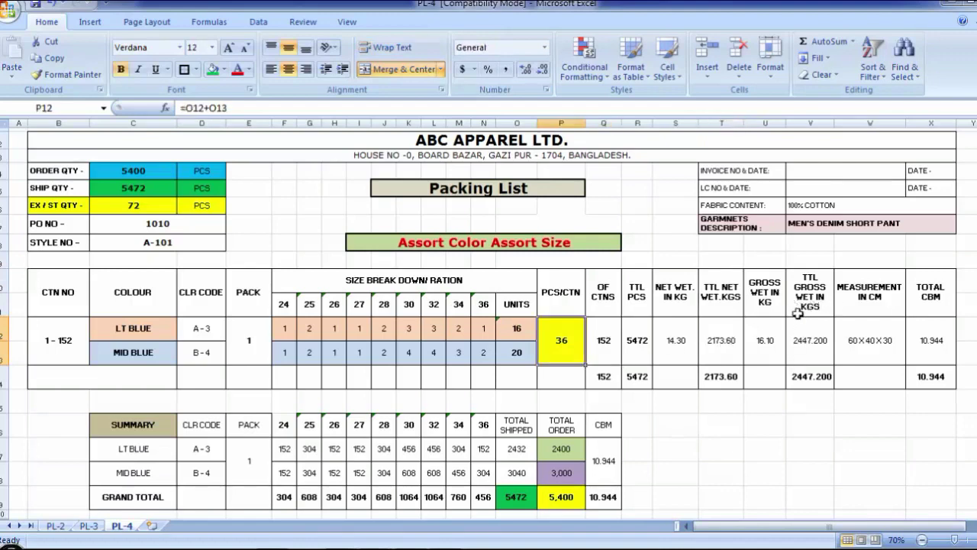
Step: Examine the gross weight per carton and the total gross weight formula that uses the number of cartons
click(773, 294)
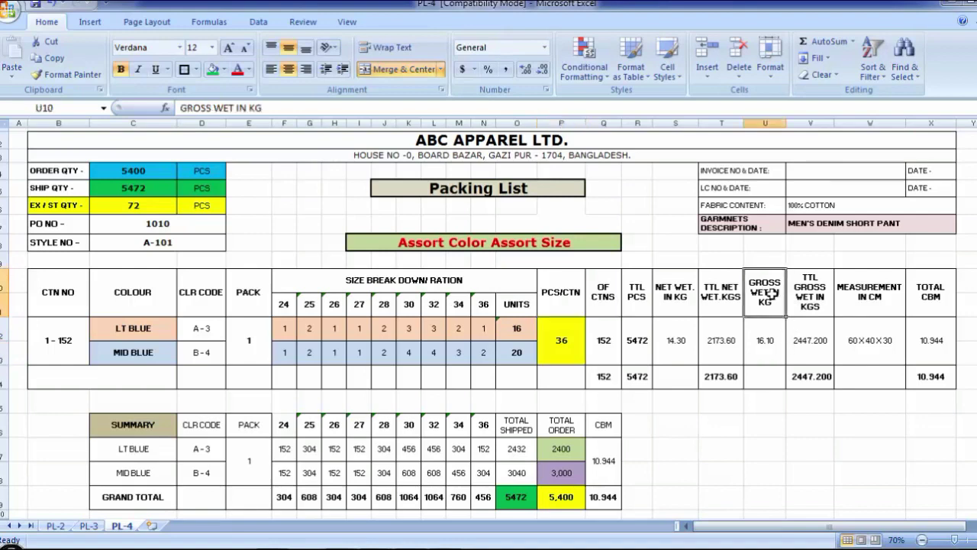
click(563, 346)
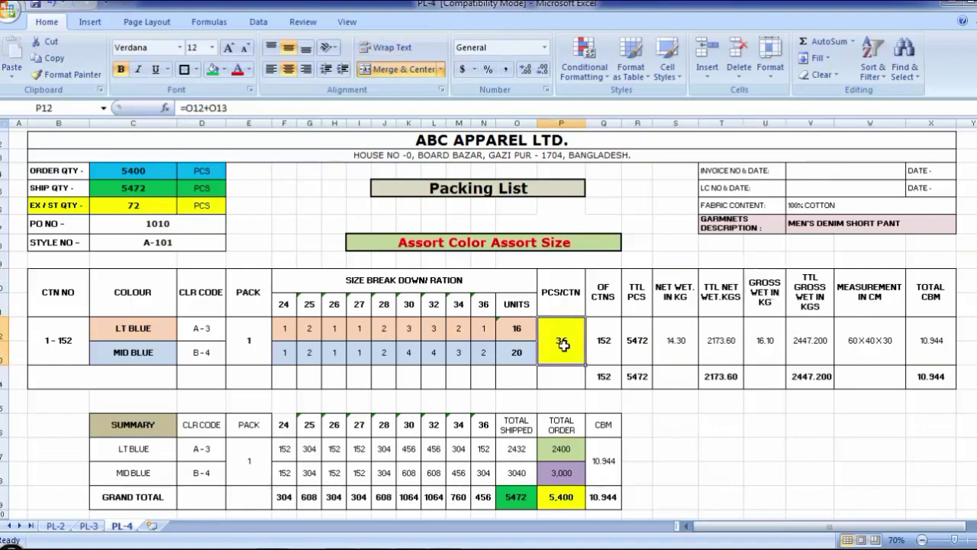
click(767, 347)
click(799, 322)
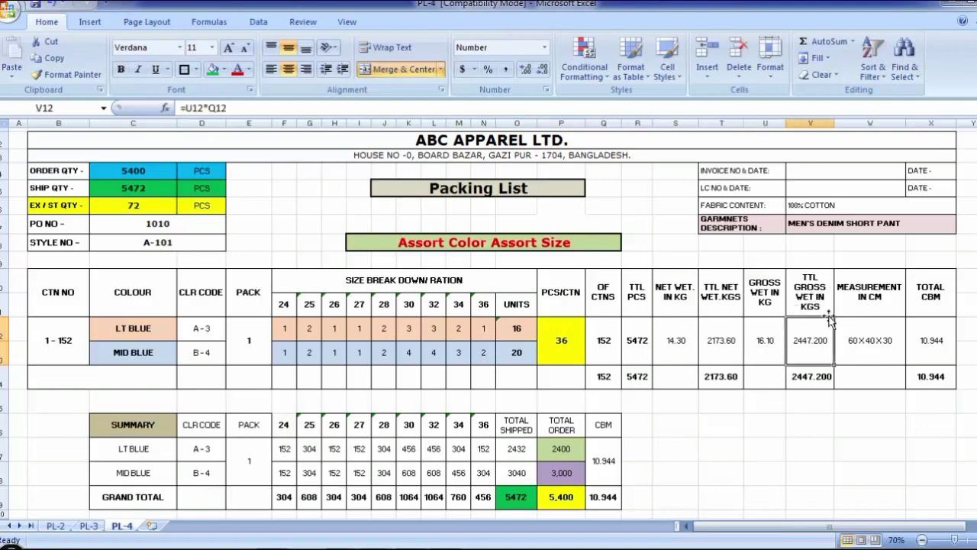
click(602, 346)
click(807, 347)
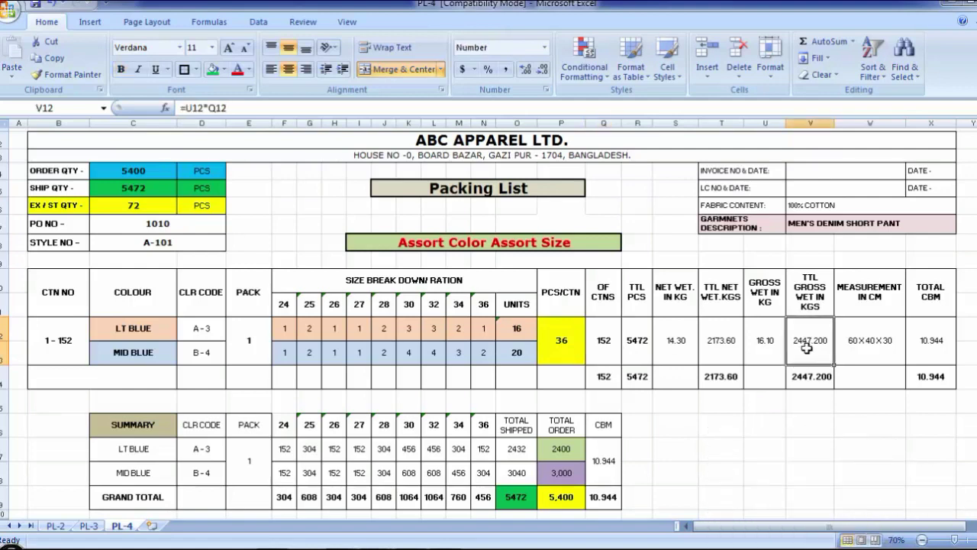
Step: Inspect the carton measurement in centimetres and the total CBM formula
click(879, 302)
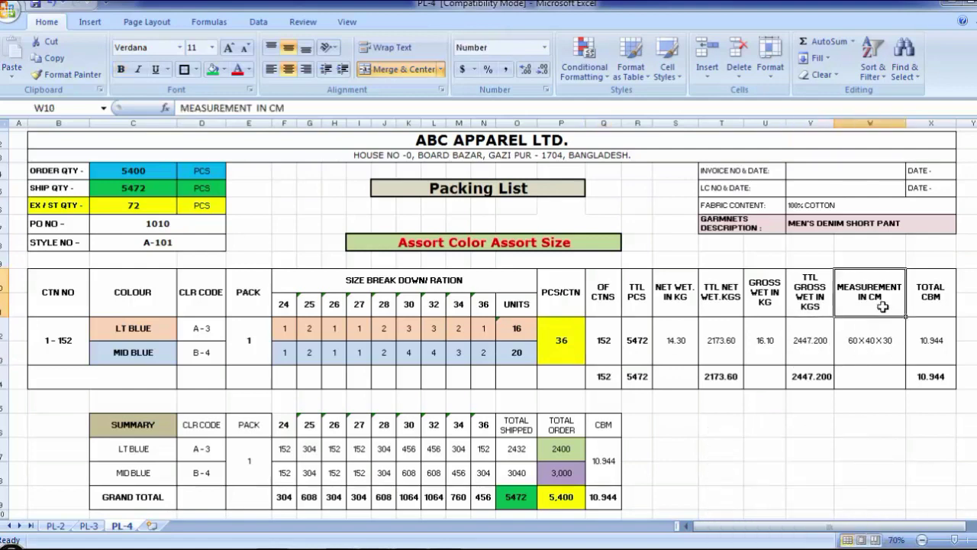
click(861, 347)
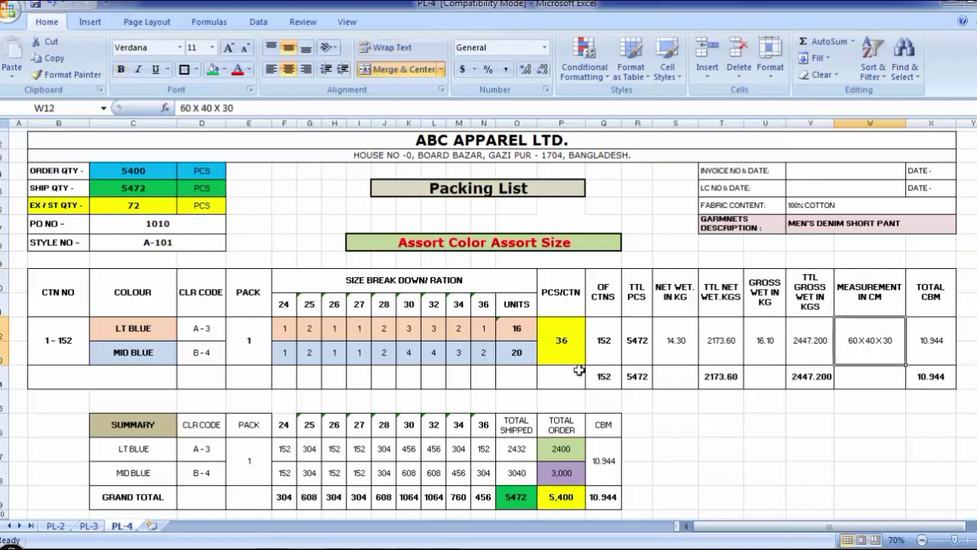
click(922, 357)
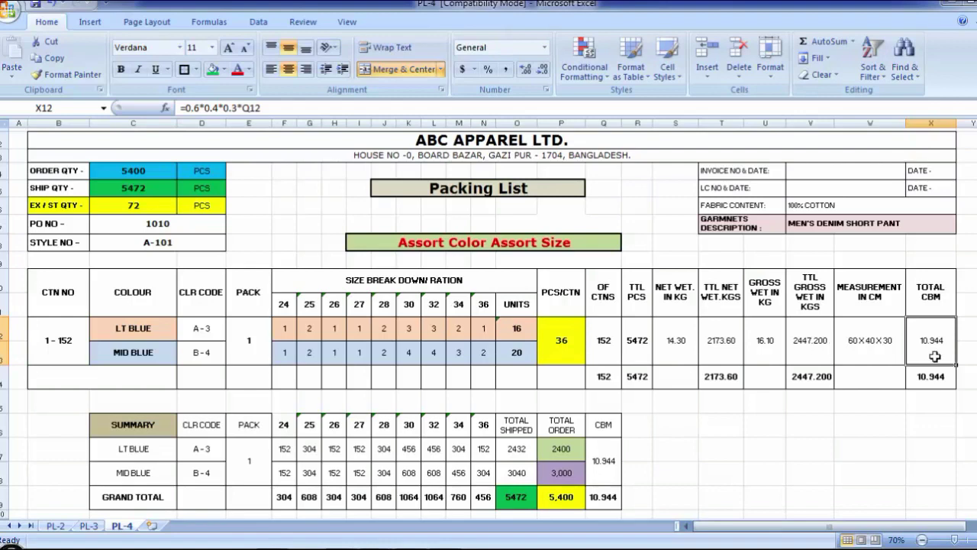
Step: Examine the LT BLUE row of the summary table and its quantity formulas for sizes 24 to 32
scroll(637, 450, down, 2)
click(115, 338)
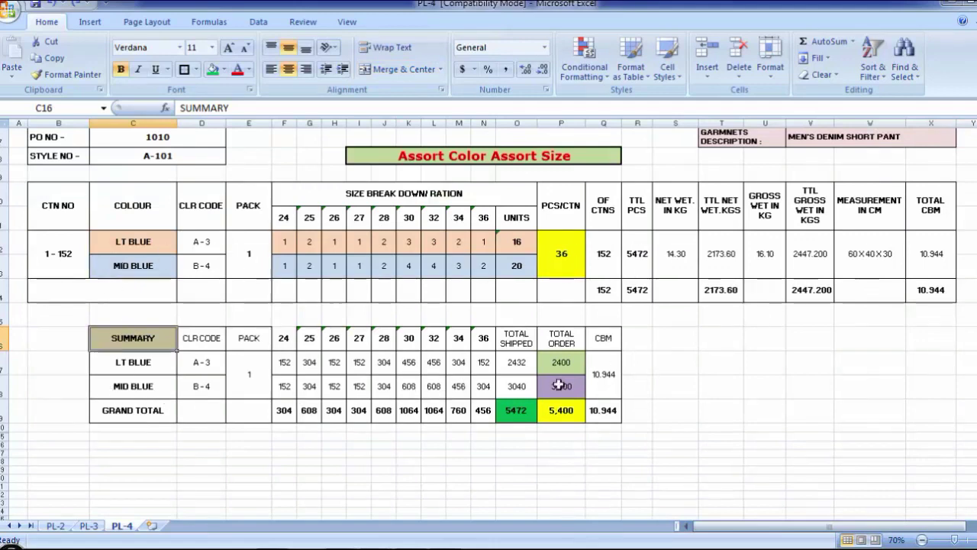
click(114, 368)
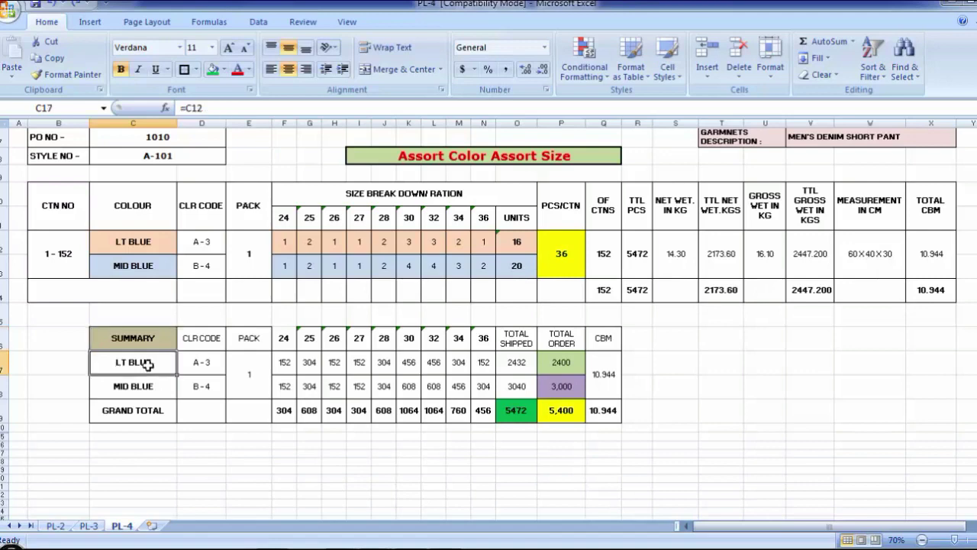
click(285, 365)
click(310, 364)
click(335, 365)
click(360, 364)
click(384, 364)
click(407, 365)
click(433, 363)
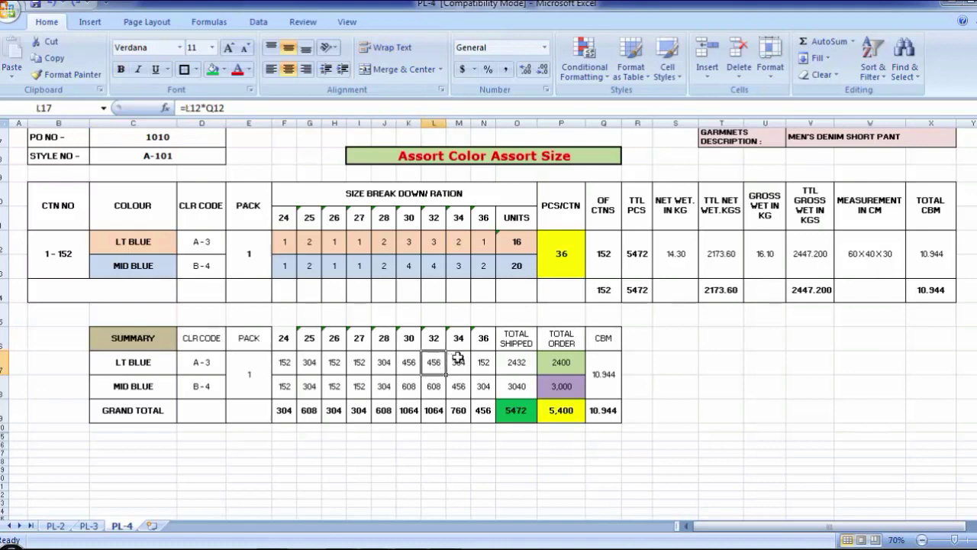
Step: Compare the LT BLUE total shipped formula with its total order quantity in the summary
click(508, 363)
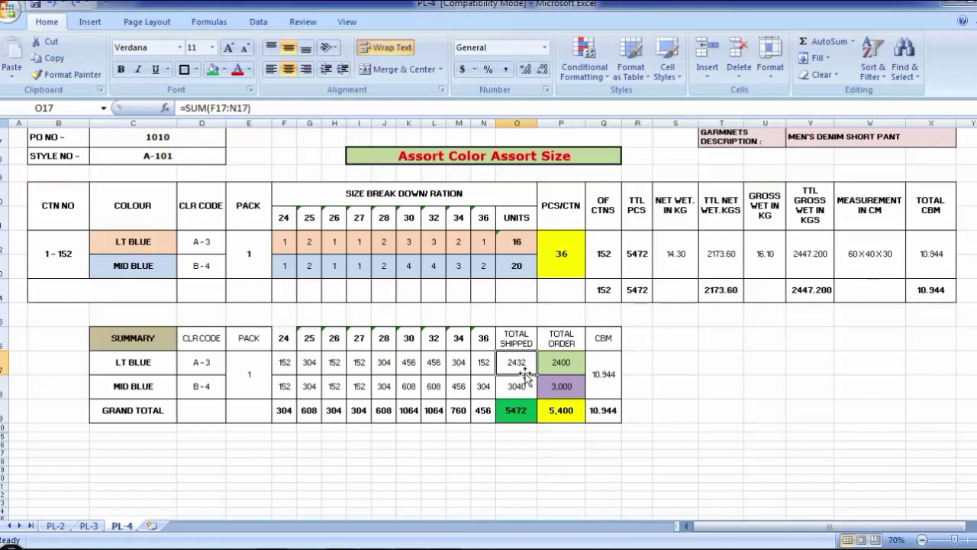
click(574, 367)
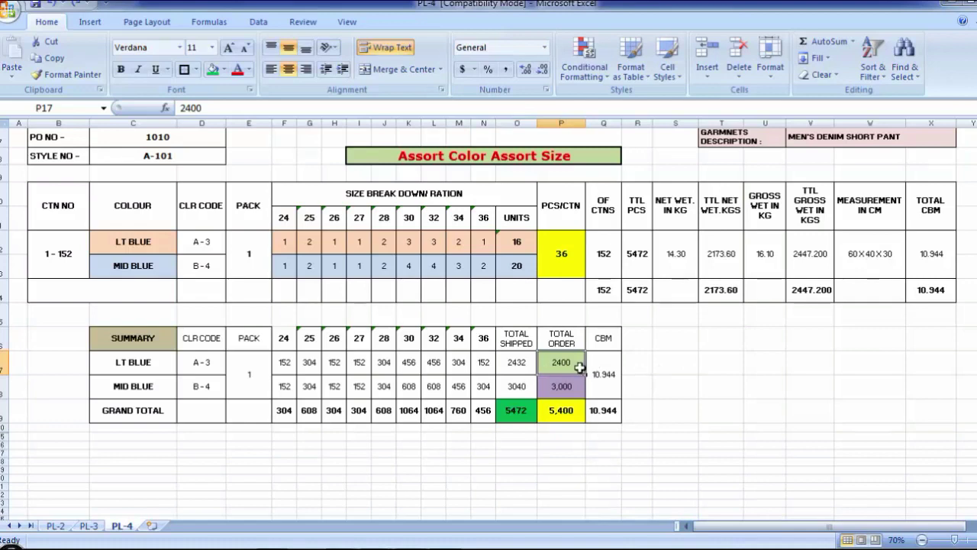
click(519, 364)
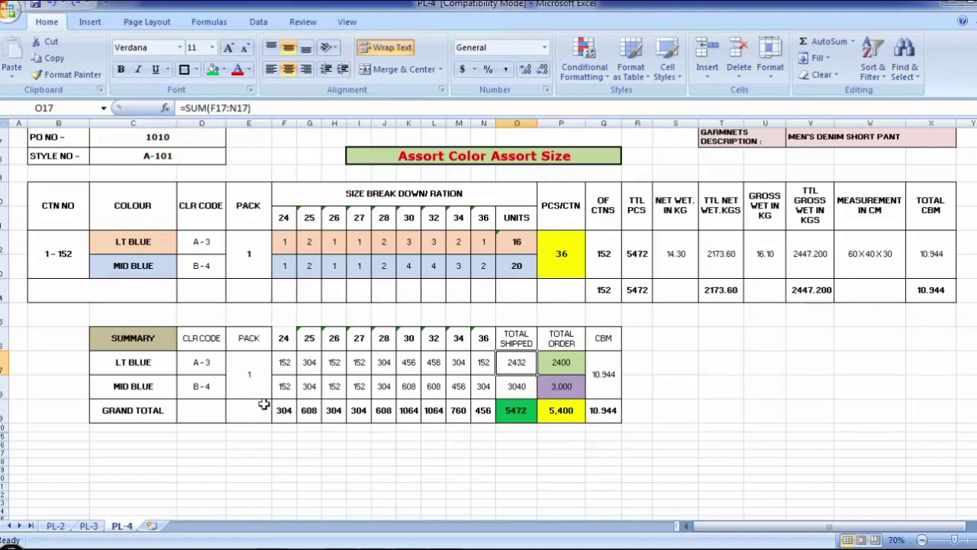
Step: Compare the MID BLUE total order quantity with its total shipped formula in the summary
click(143, 386)
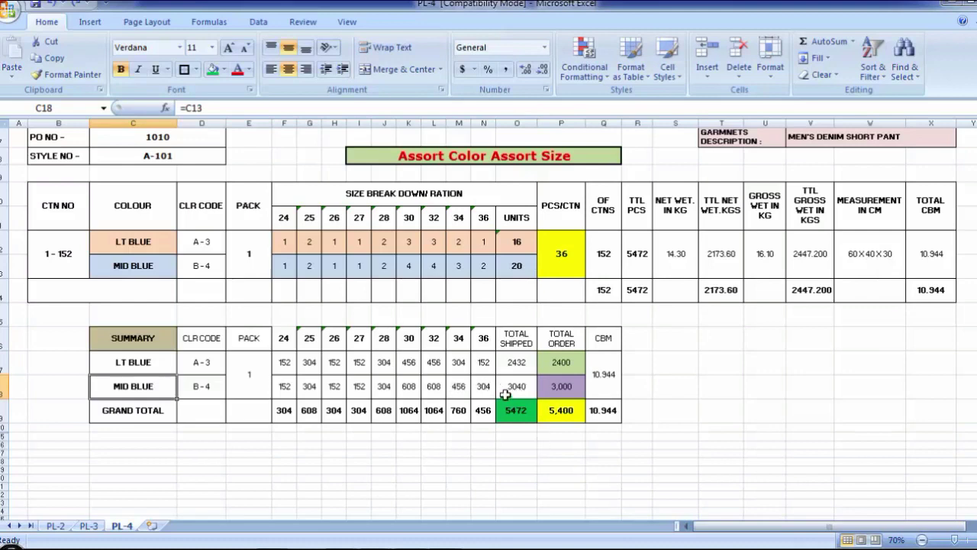
click(557, 388)
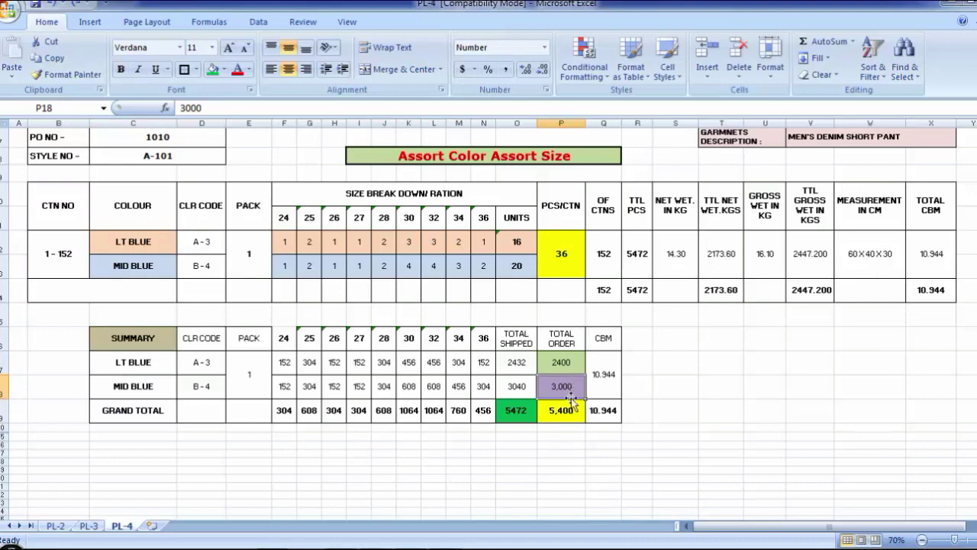
key(Left)
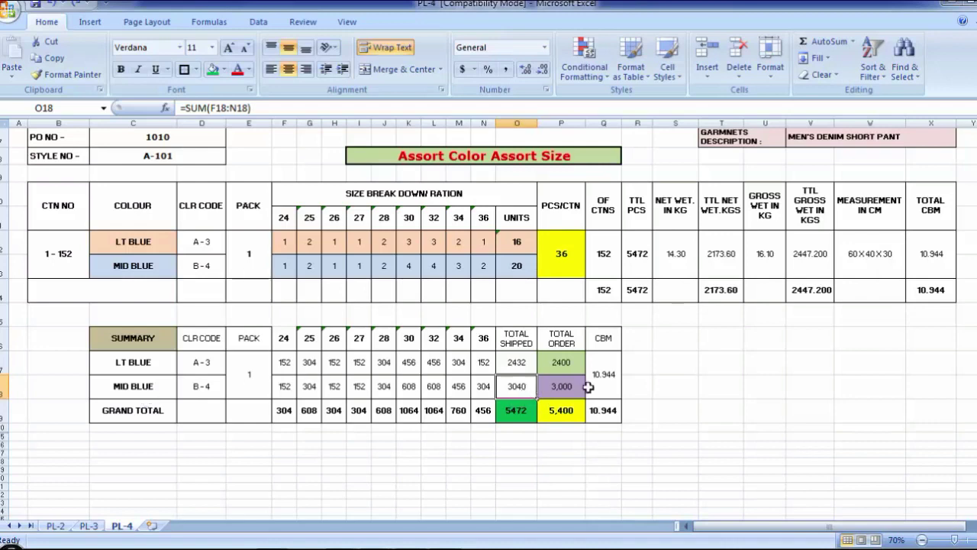
Step: Review both summary colours alongside the EX / ST quantity in the packing list header
click(132, 364)
click(139, 386)
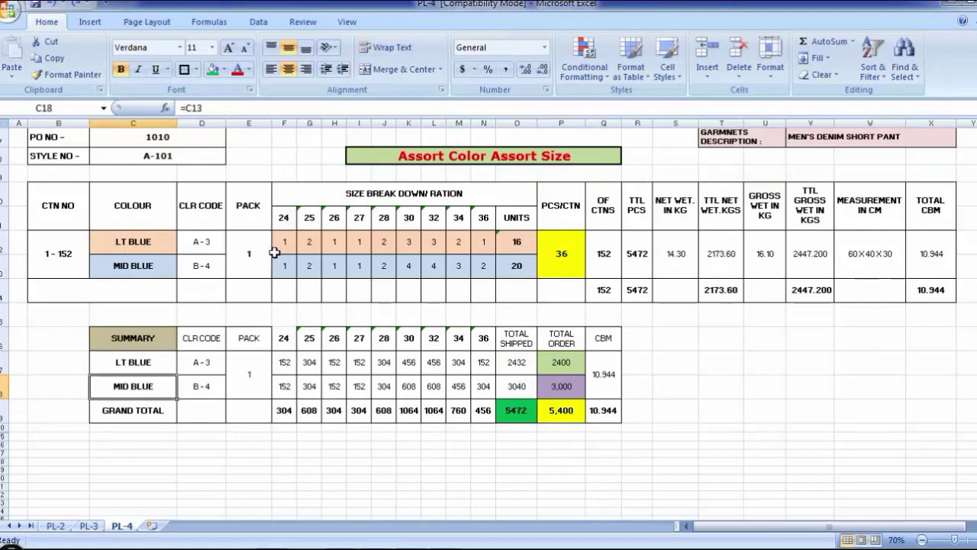
scroll(276, 338, up, 2)
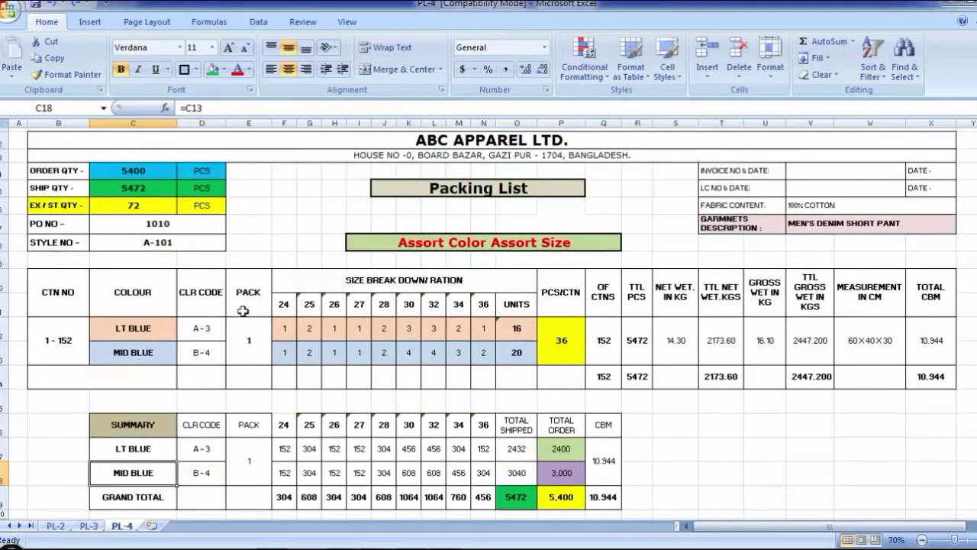
click(130, 205)
Step: Check the CBM value in the summary table and its grand total formula
scroll(598, 341, down, 3)
click(608, 317)
click(611, 357)
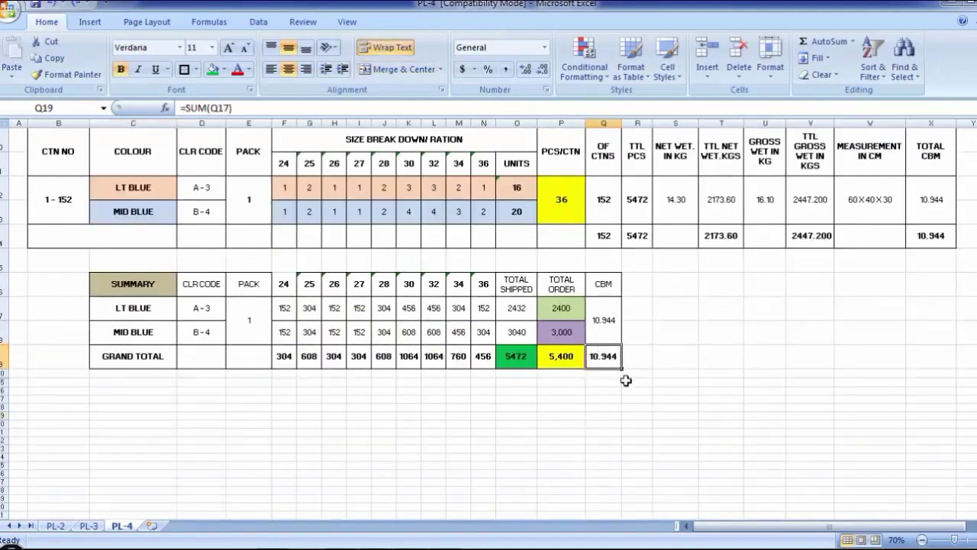
click(594, 421)
Step: Review the Assort Color Assort Size heading above the completed packing list
scroll(610, 458, up, 3)
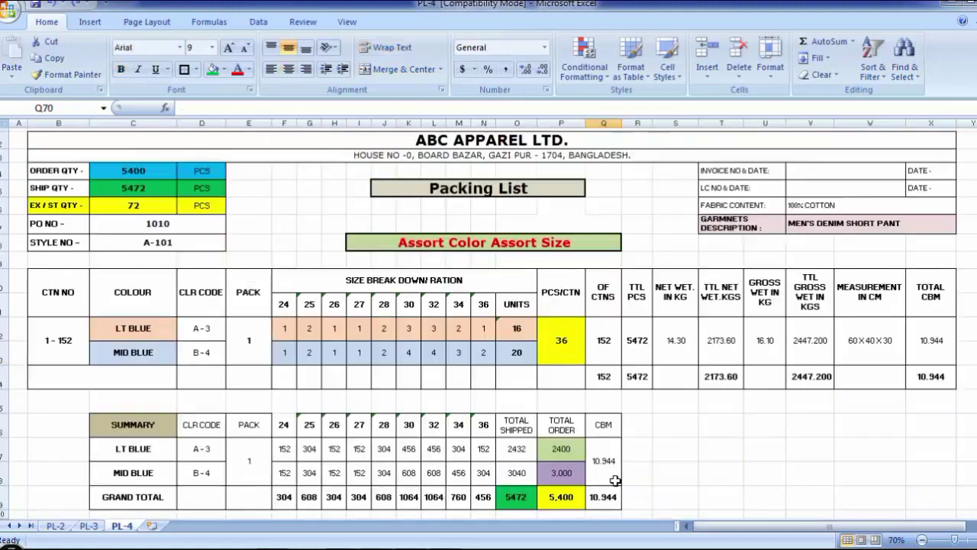
click(433, 245)
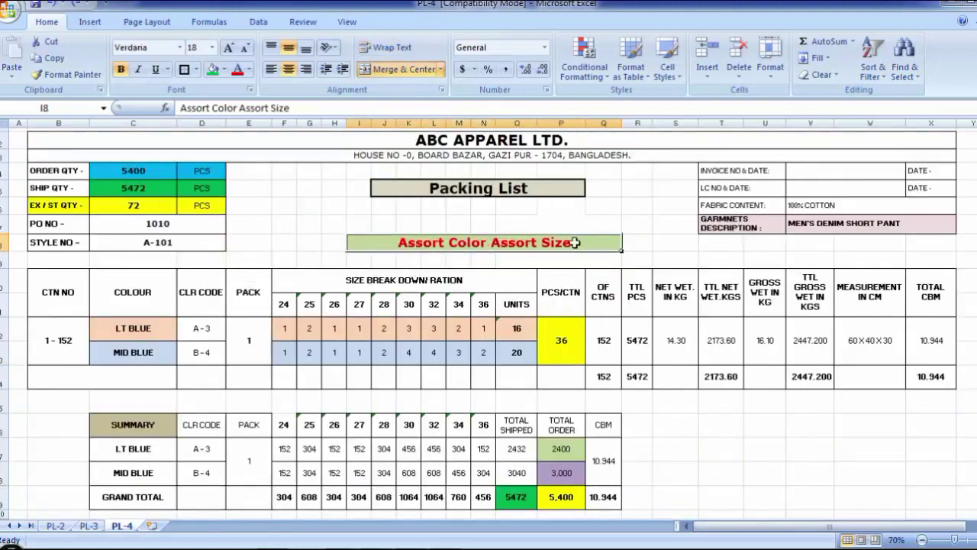
click(726, 446)
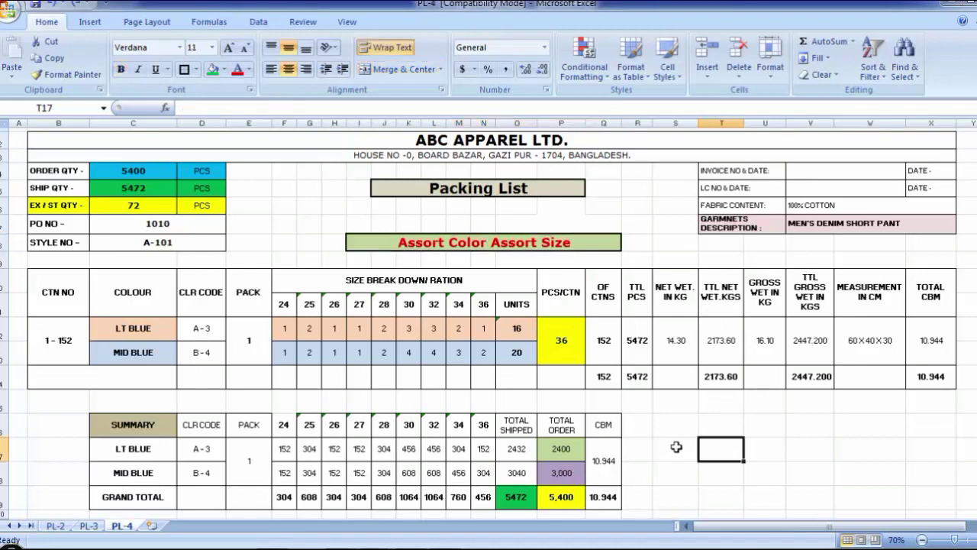